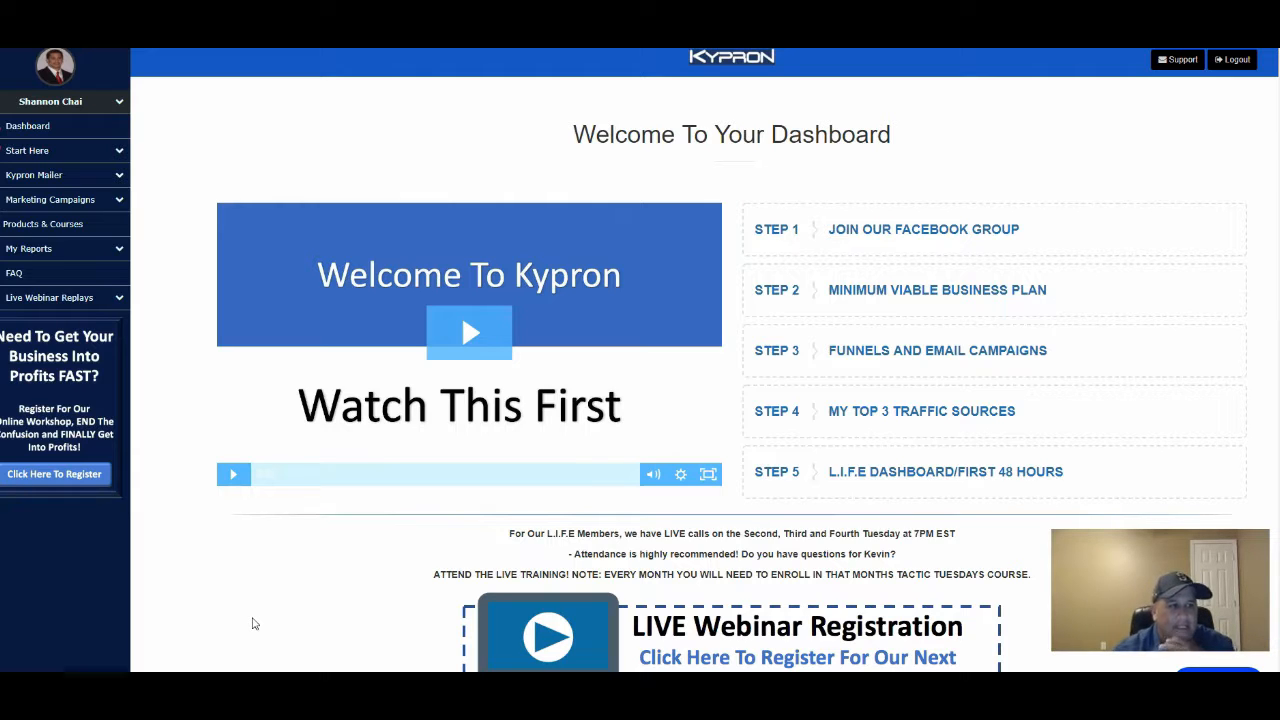
- Open the web campaign creation form and look over its capture page and autoresponder choices
left_click(261, 623)
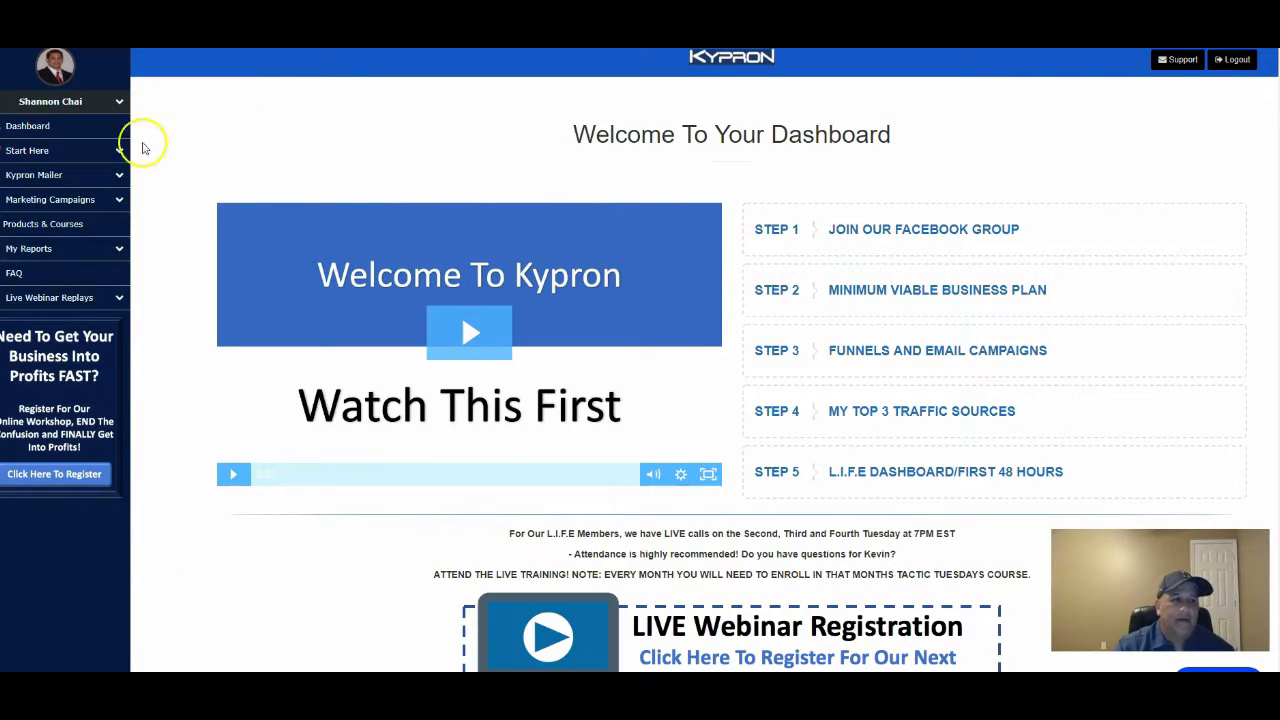
left_click(63, 200)
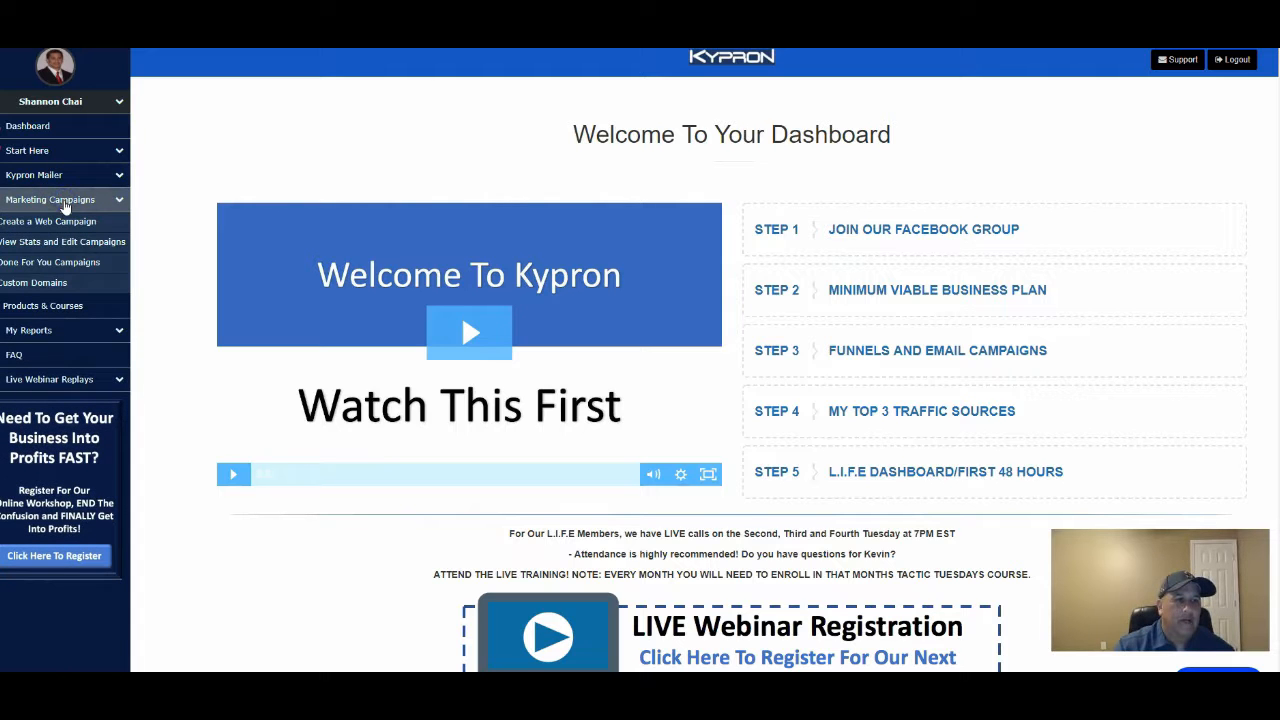
left_click(55, 228)
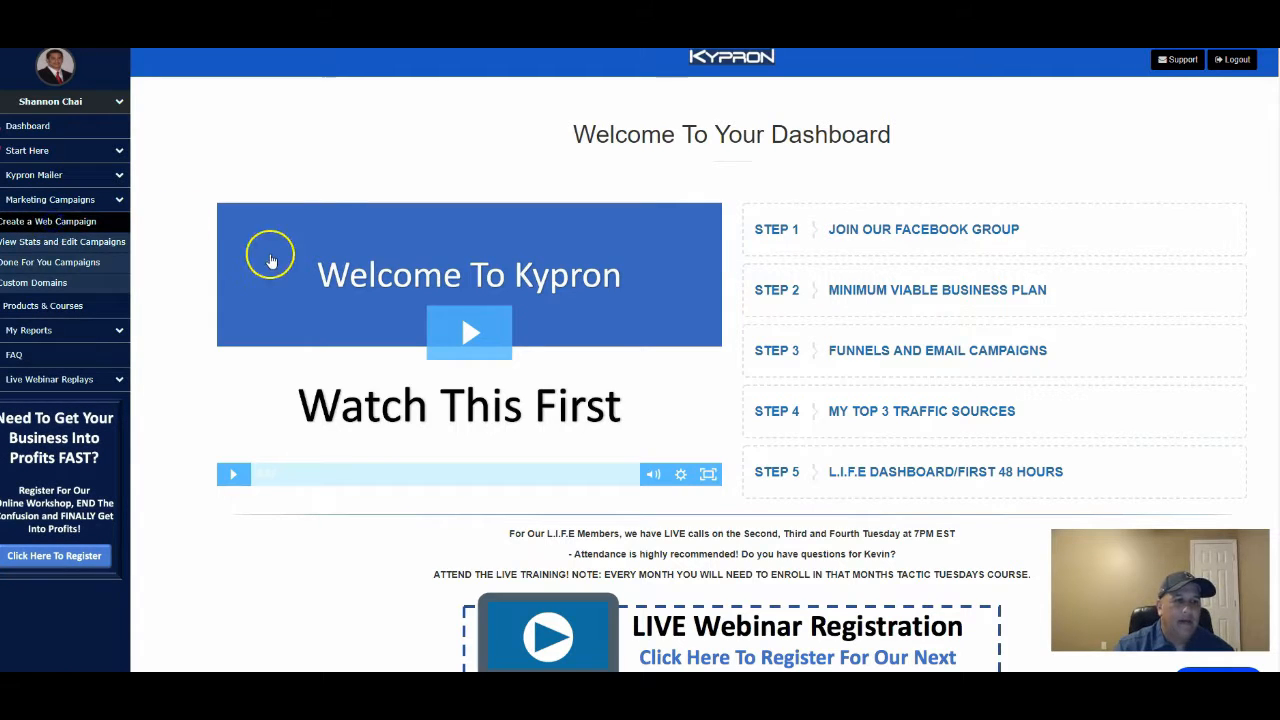
scroll(544, 430, "down", 2)
scroll(544, 430, "down", 1)
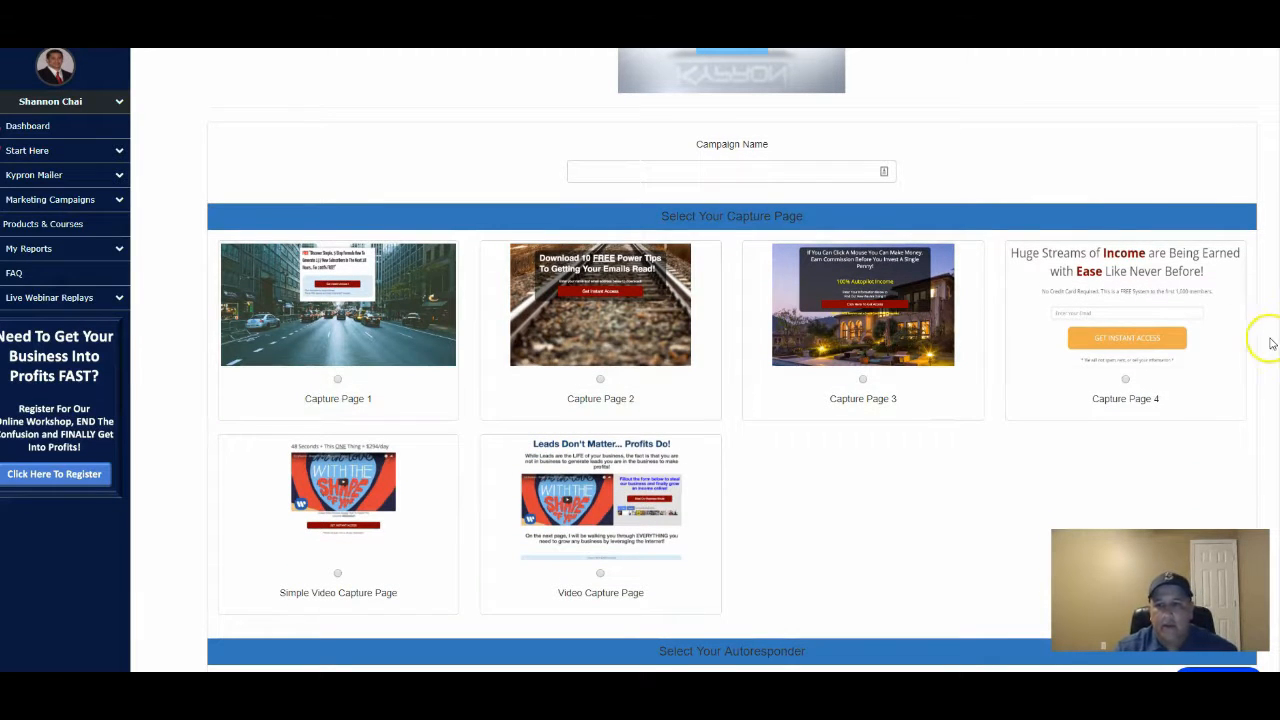
scroll(860, 420, "down", 6)
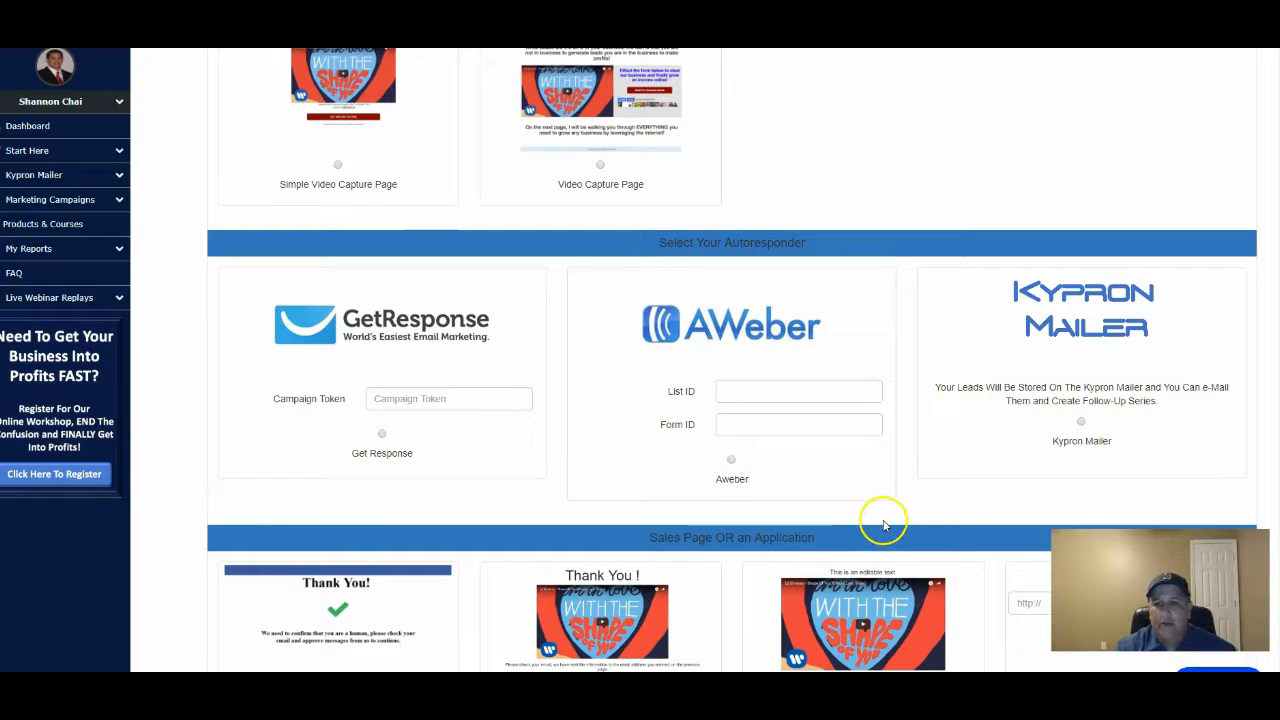
scroll(884, 522, "up", 6)
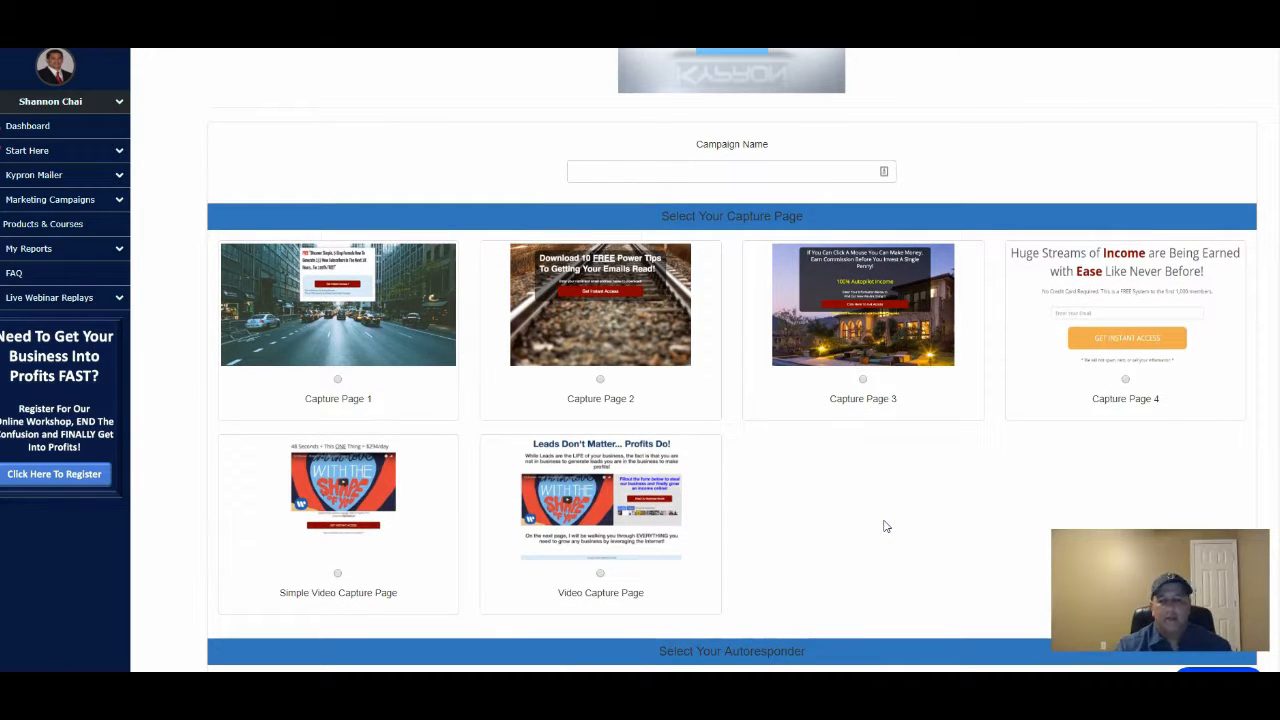
- Choose Capture Page 4 for the campaign and name the campaign Test
left_click(1126, 379)
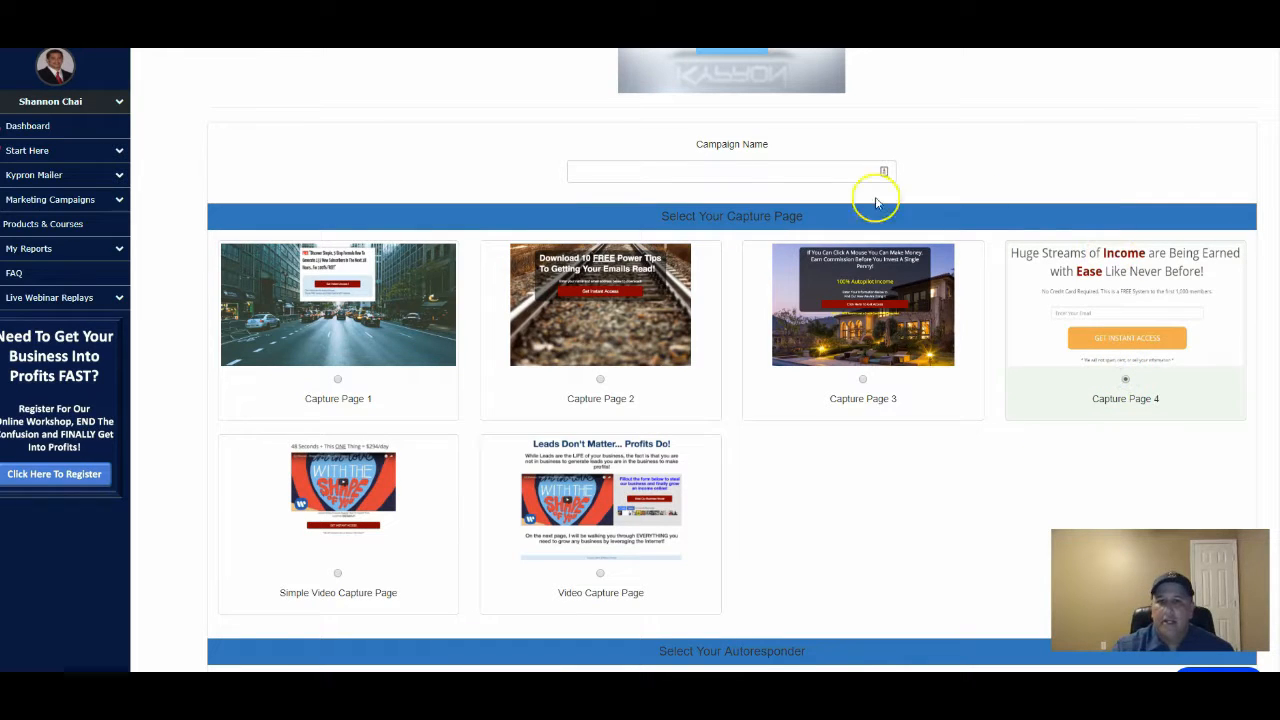
left_click(703, 172)
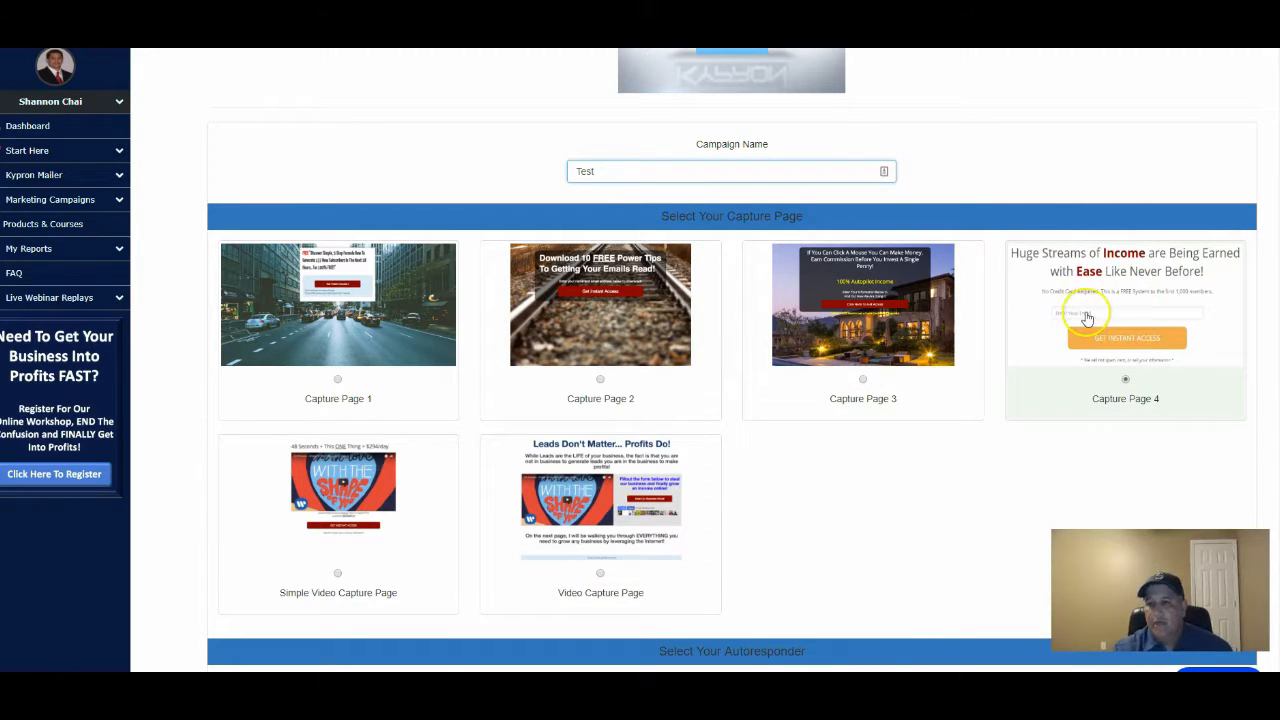
left_click(1055, 320)
scroll(1050, 330, "down", 5)
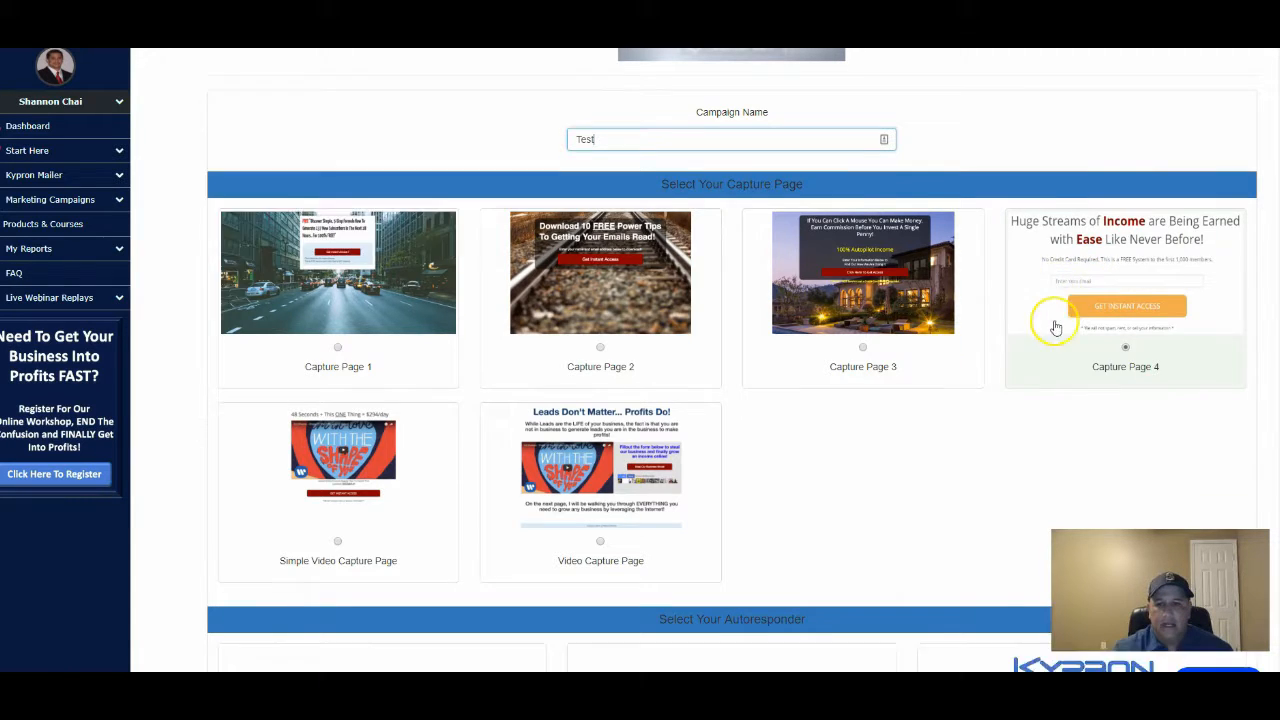
left_click(1055, 407)
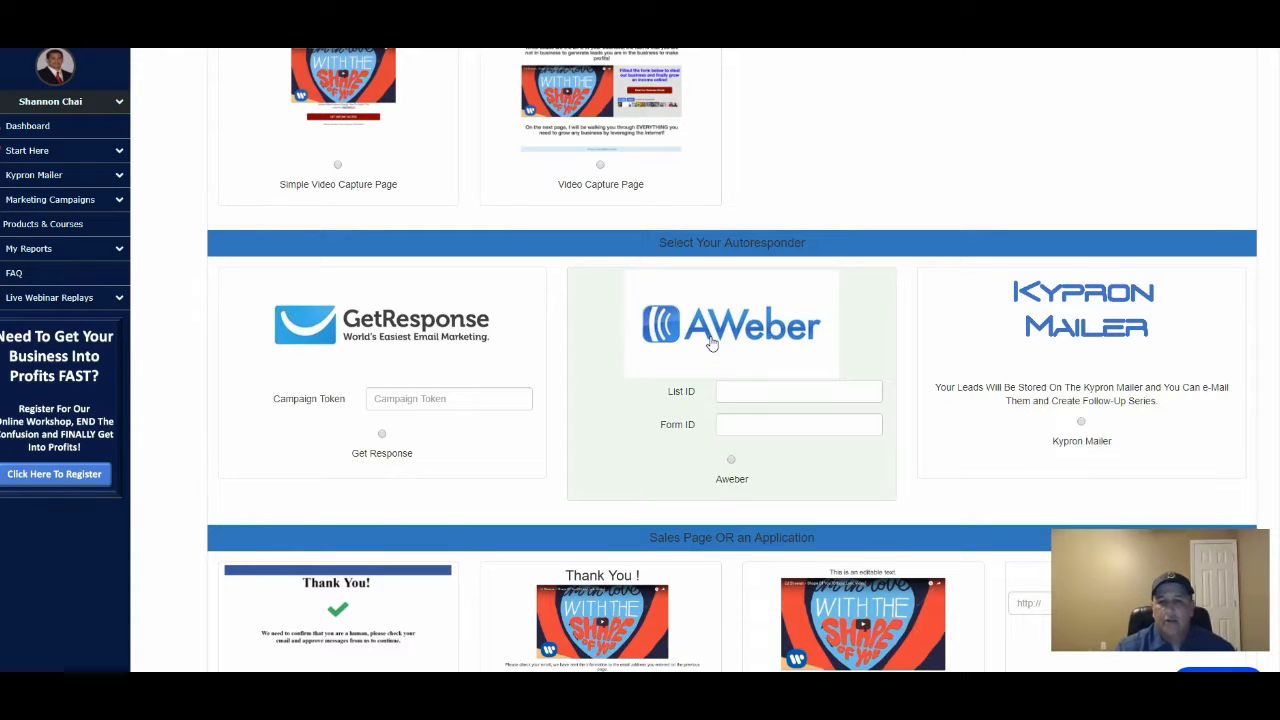
- Switch to AWeber, create a new sign-up form for the Kypron list and save its default design
left_click(751, 321)
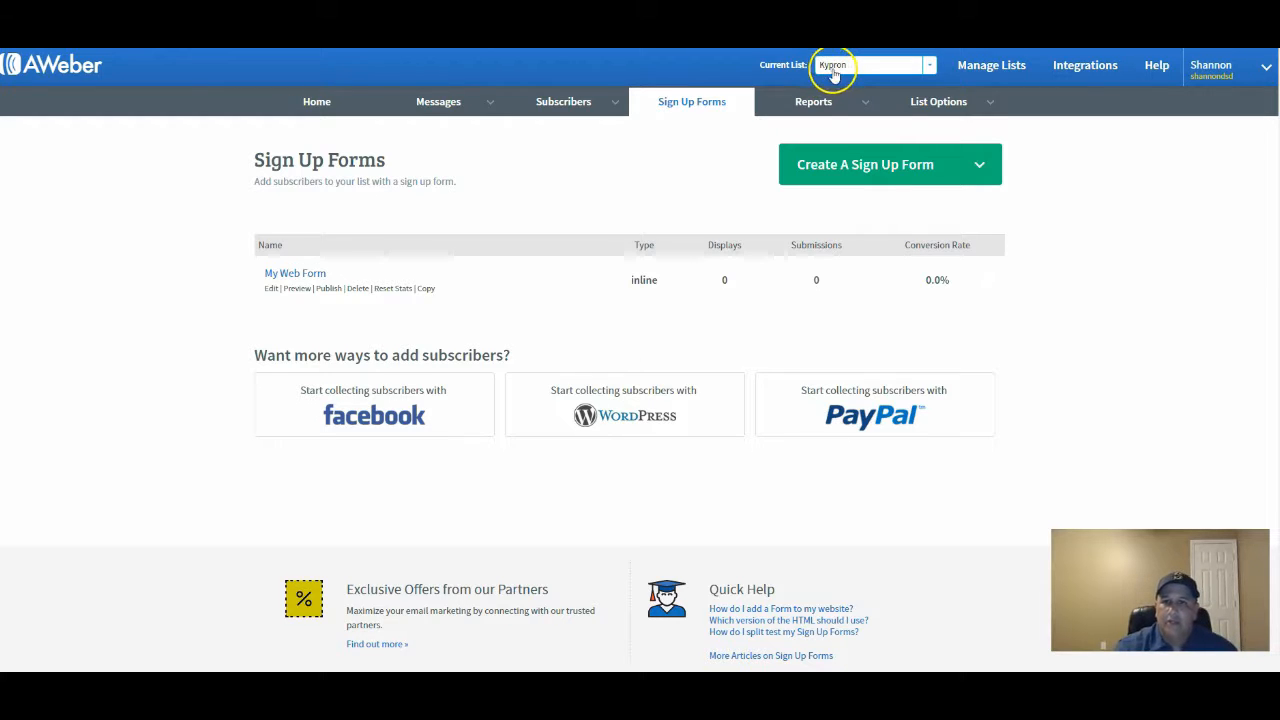
left_click(894, 165)
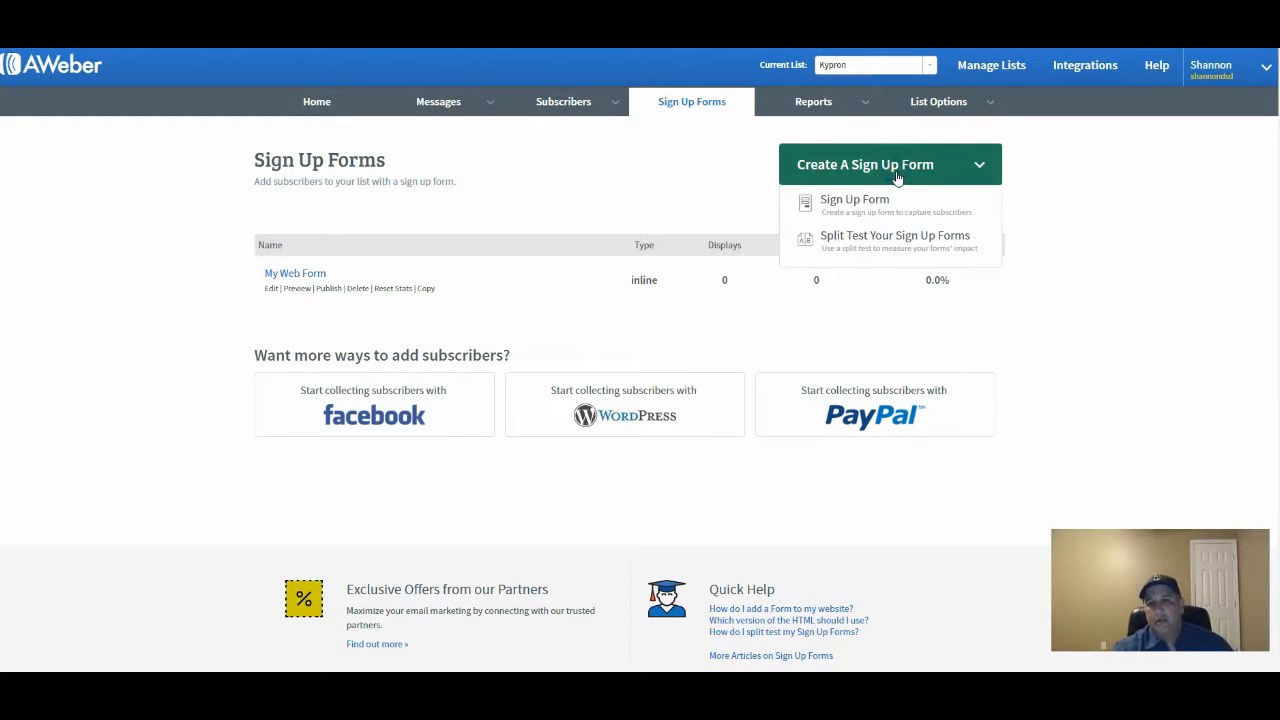
left_click(858, 202)
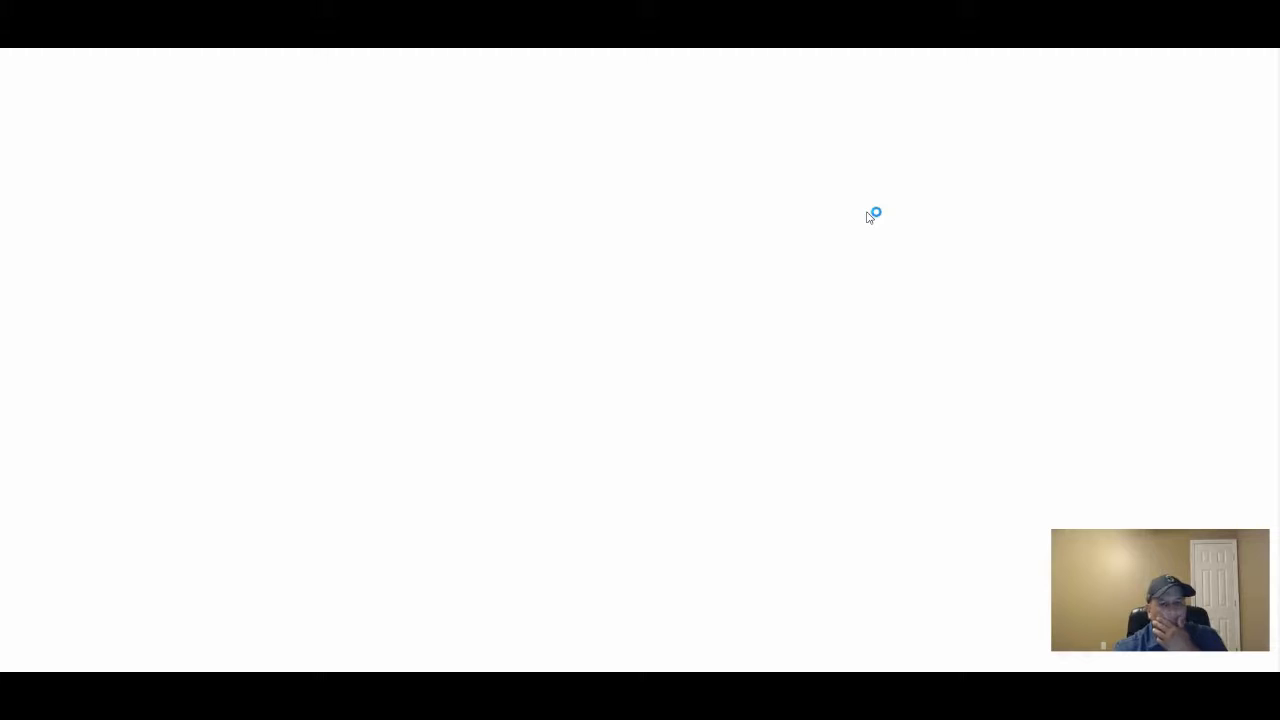
scroll(800, 400, "down", 2)
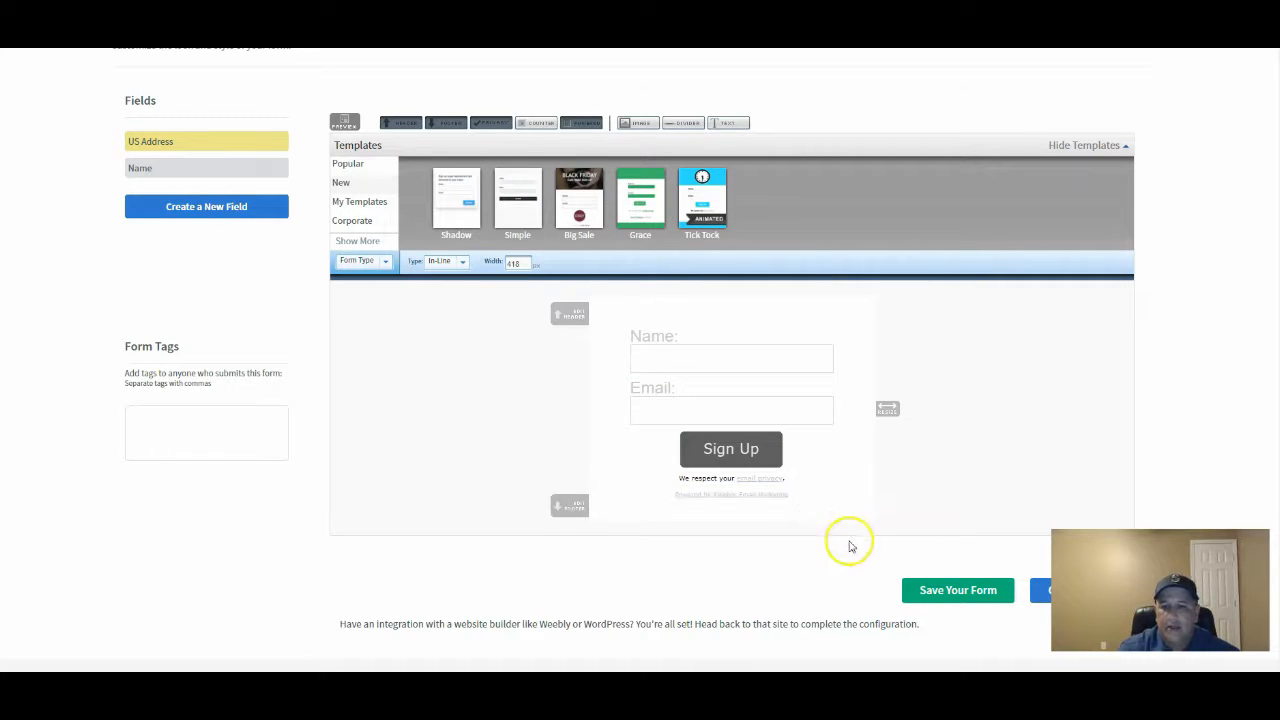
left_click(930, 591)
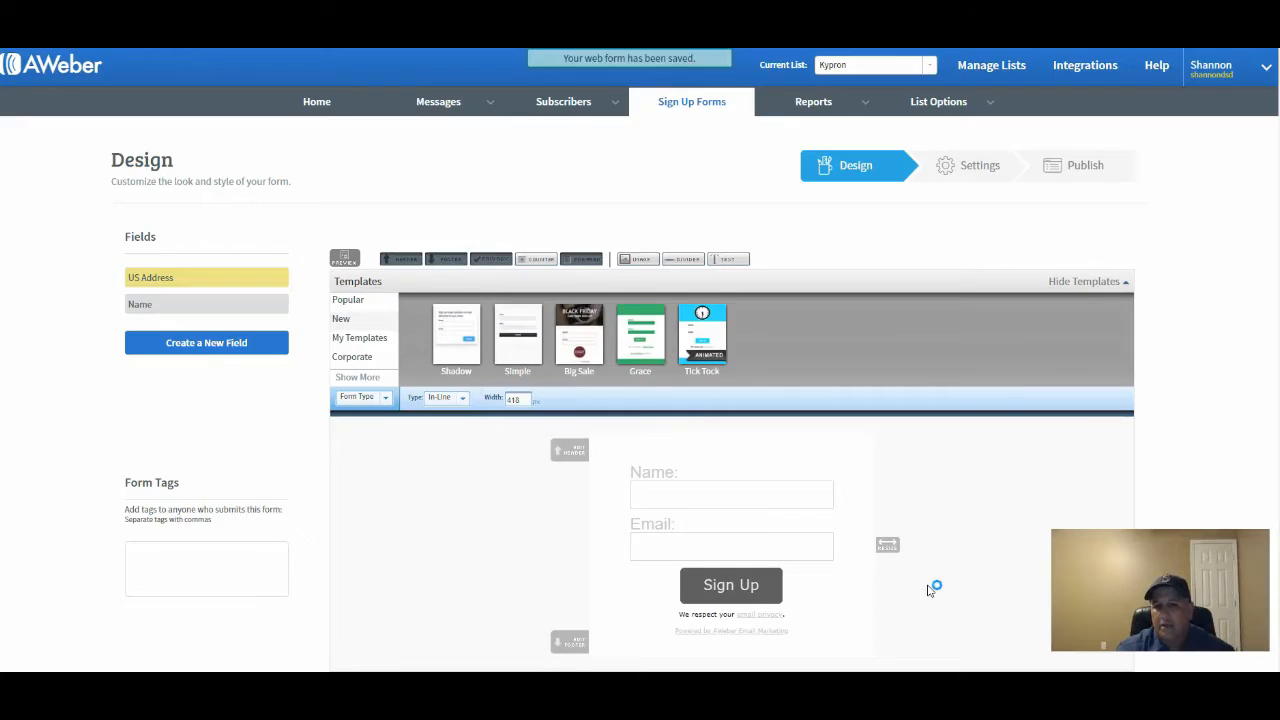
- Continue to the sign-up form's settings, save them with the defaults, and proceed to the publishing stage
scroll(934, 586, "down", 4)
left_click(1079, 405)
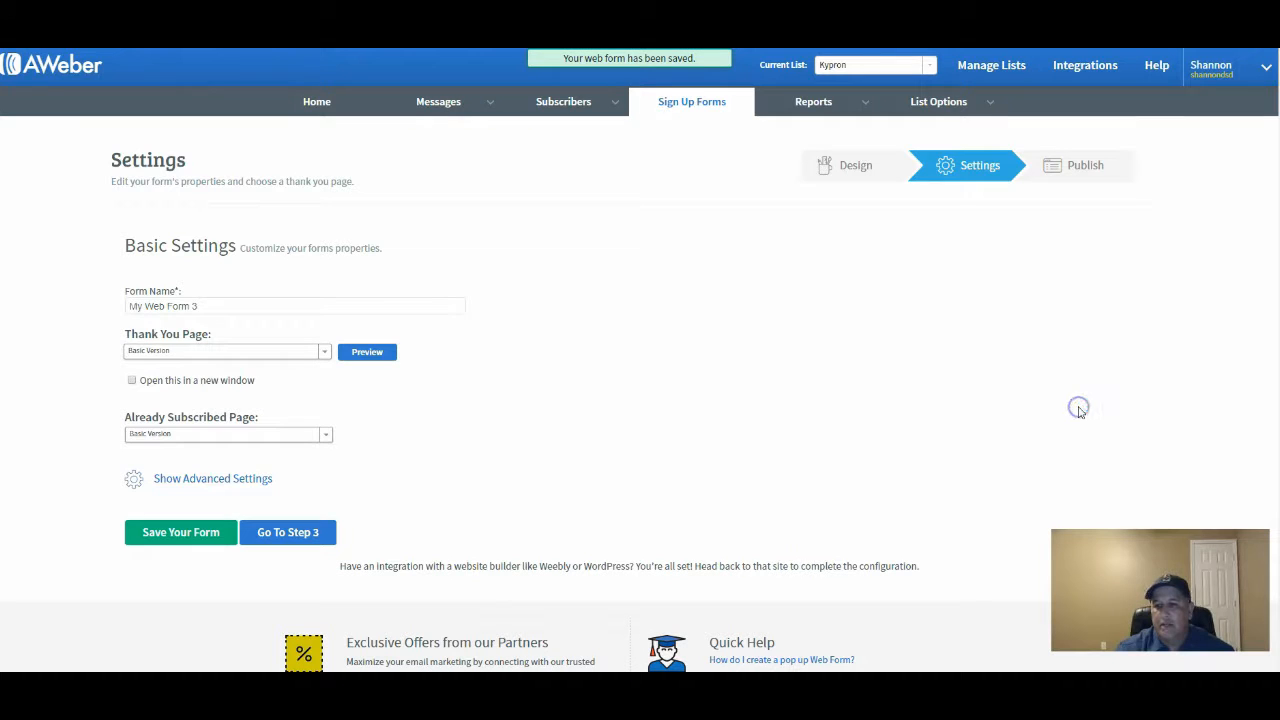
left_click(153, 540)
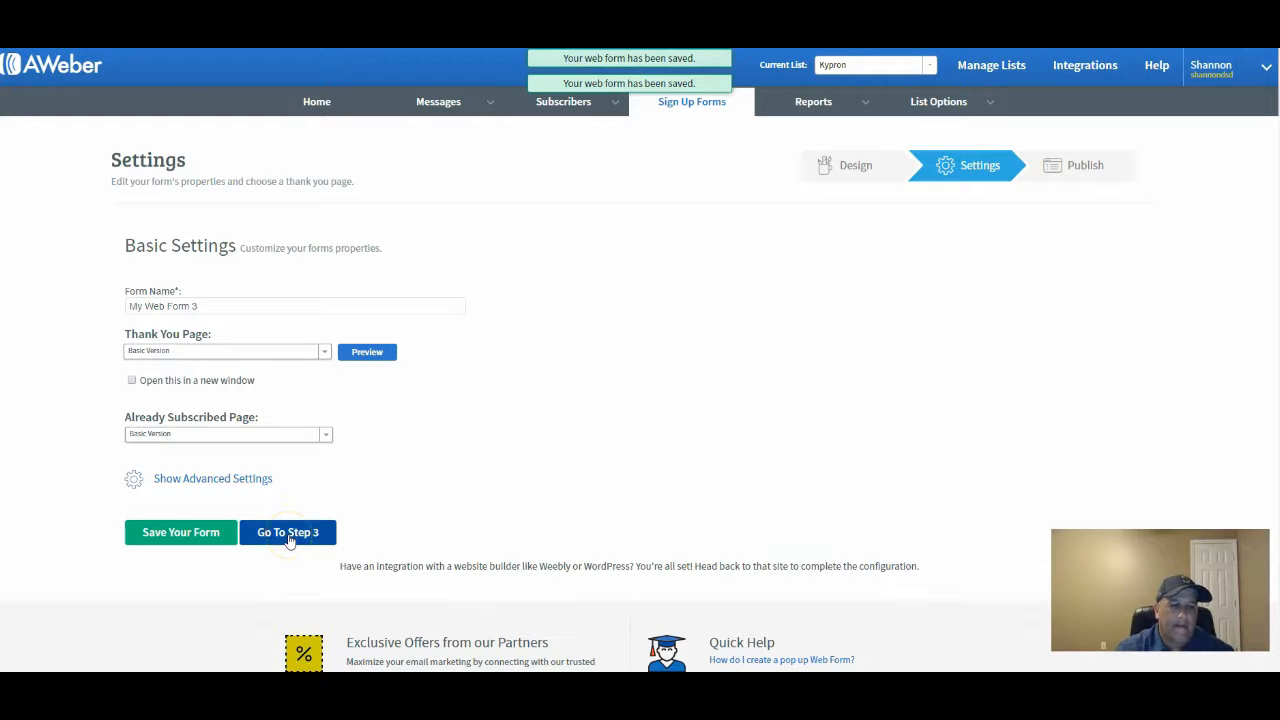
left_click(289, 538)
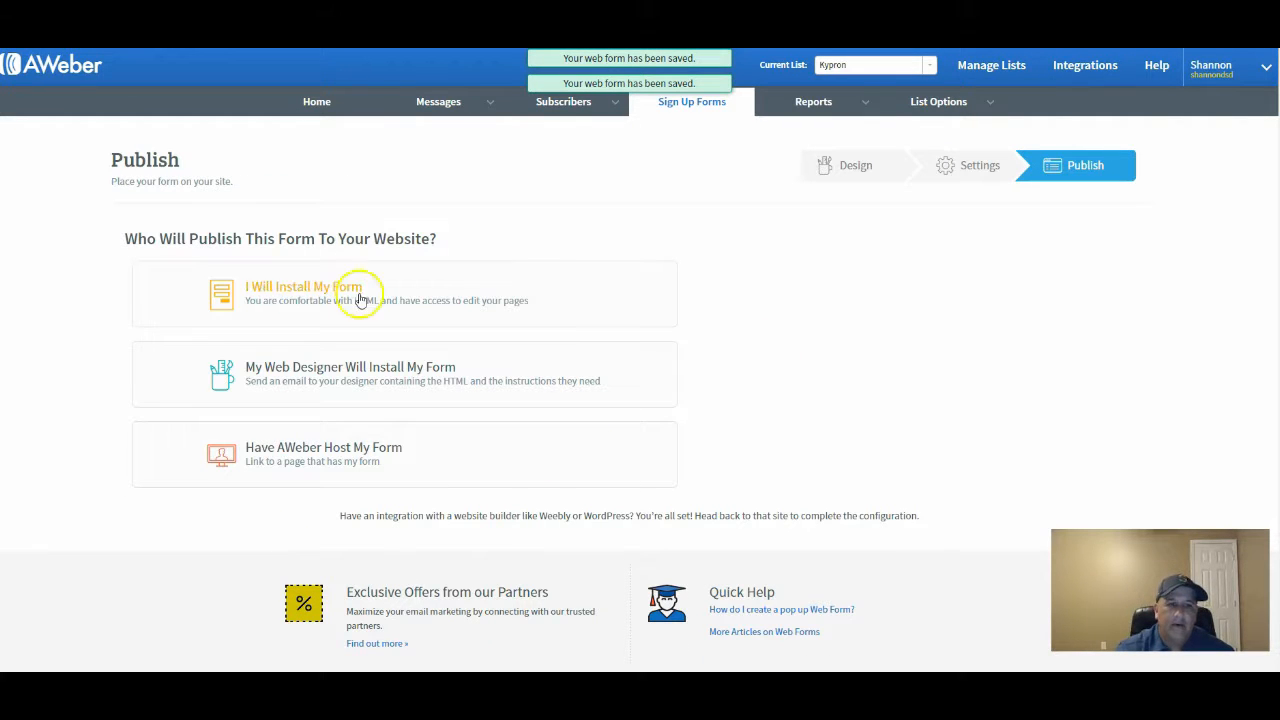
- Choose to install the form yourself and copy the numeric form ID from the first line of the JavaScript snippet
left_click(328, 288)
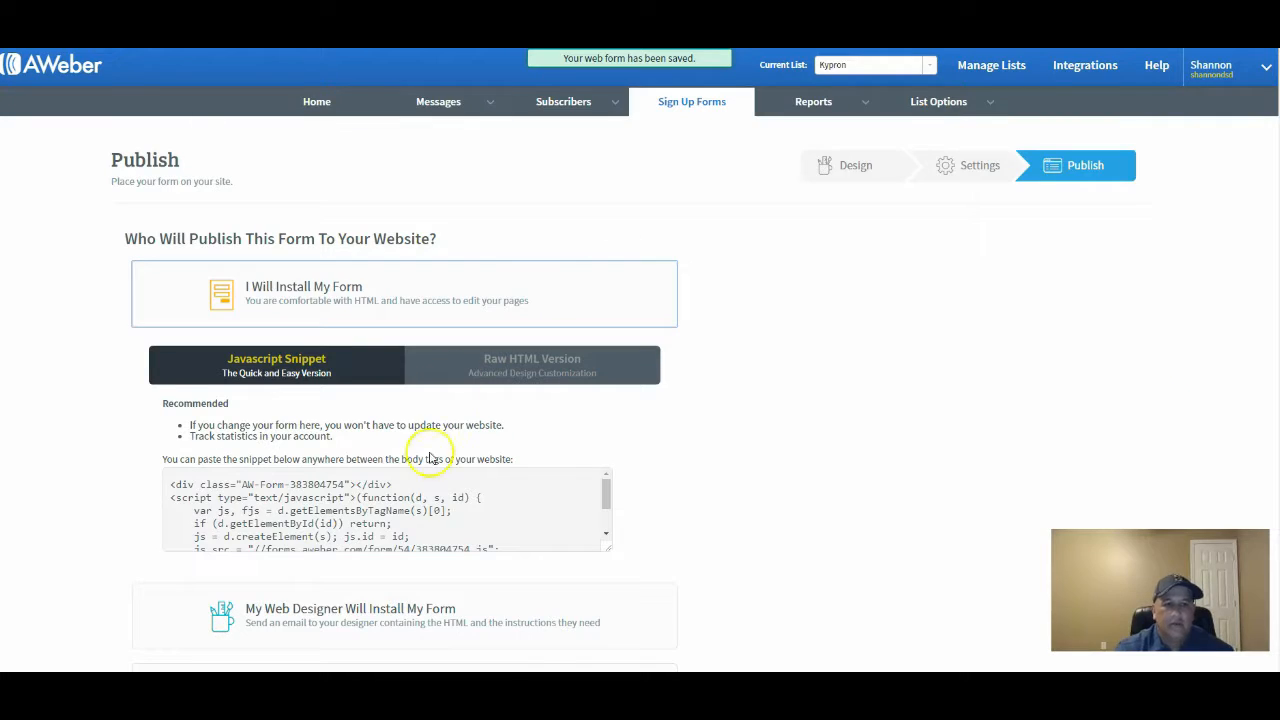
left_click(377, 498)
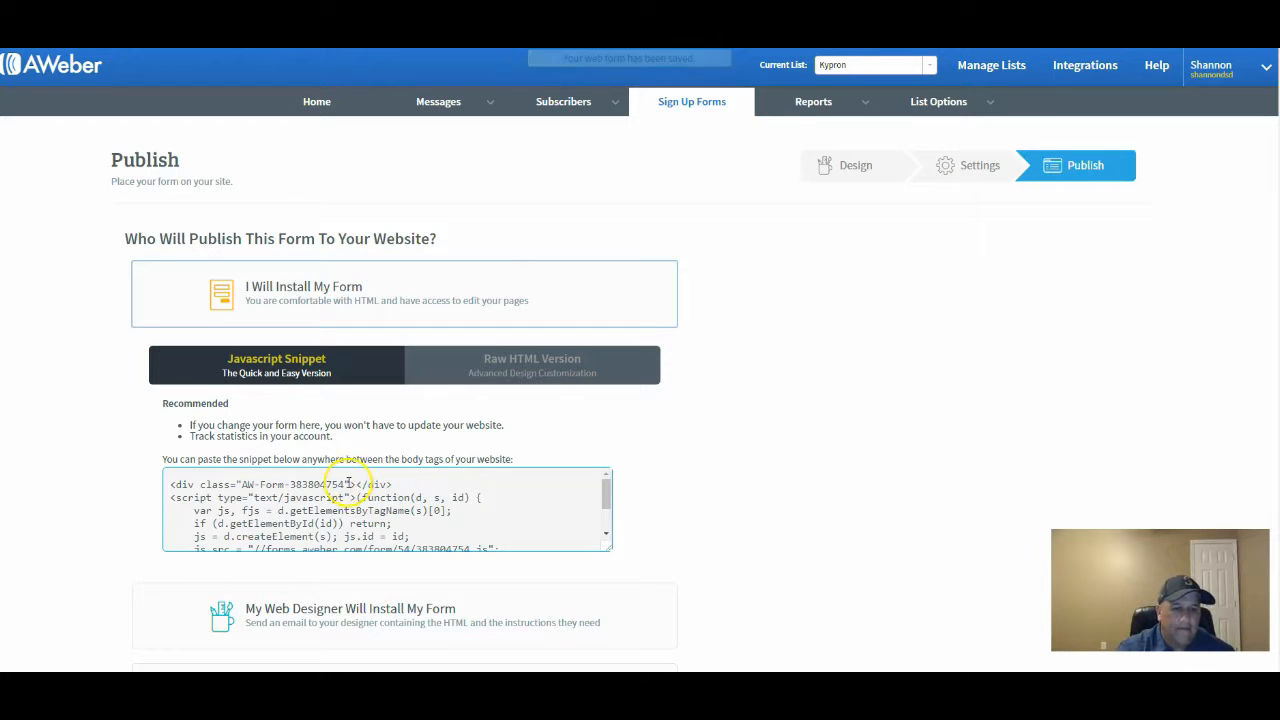
left_click(335, 485)
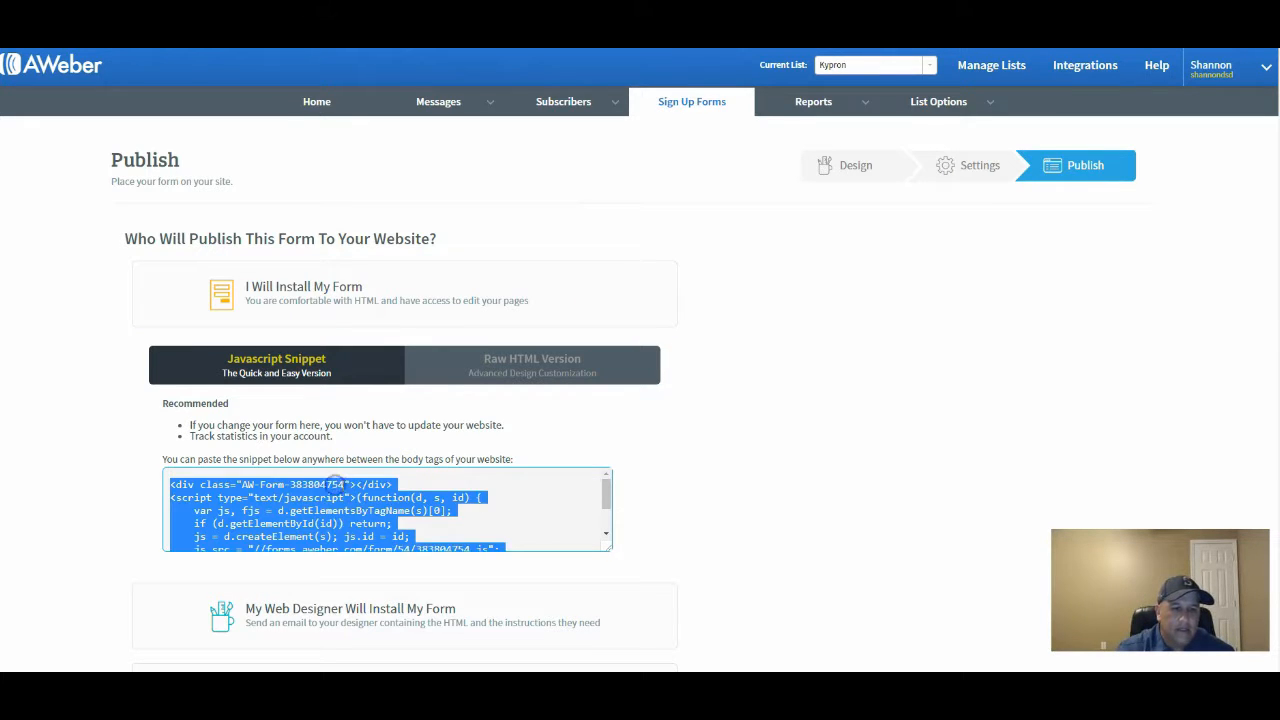
left_click(343, 485)
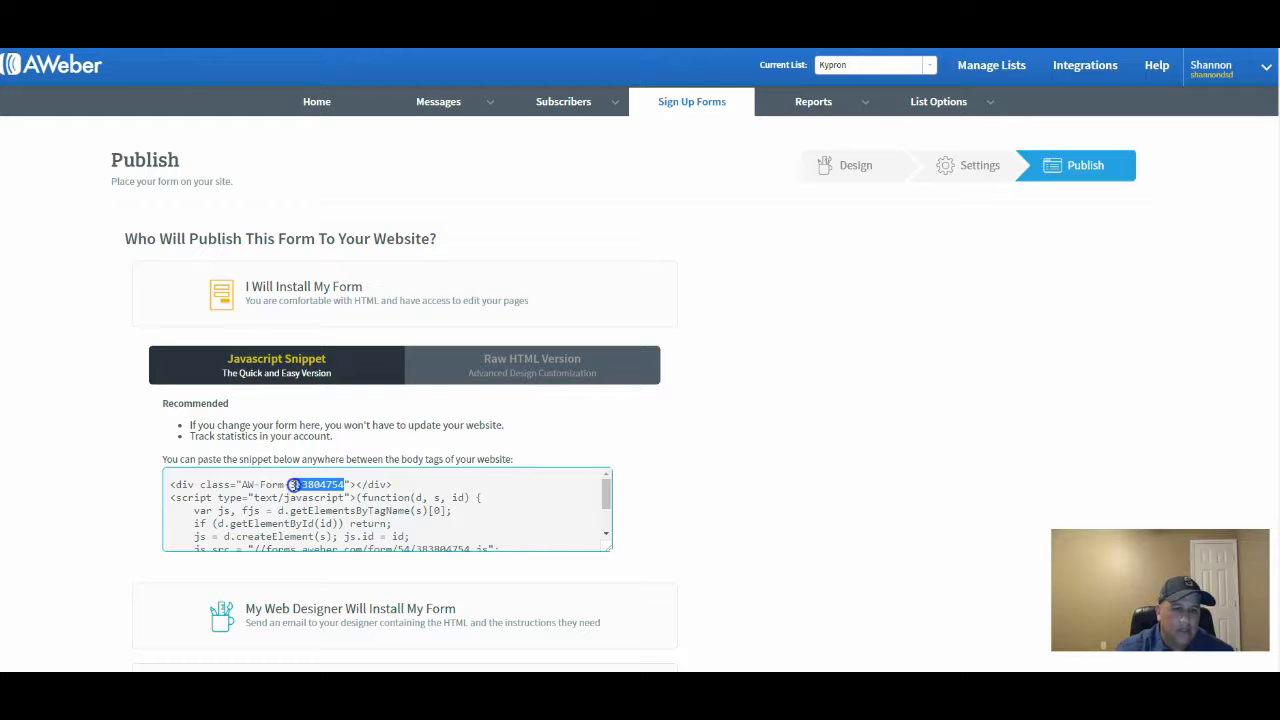
right_click(293, 485)
left_click(326, 495)
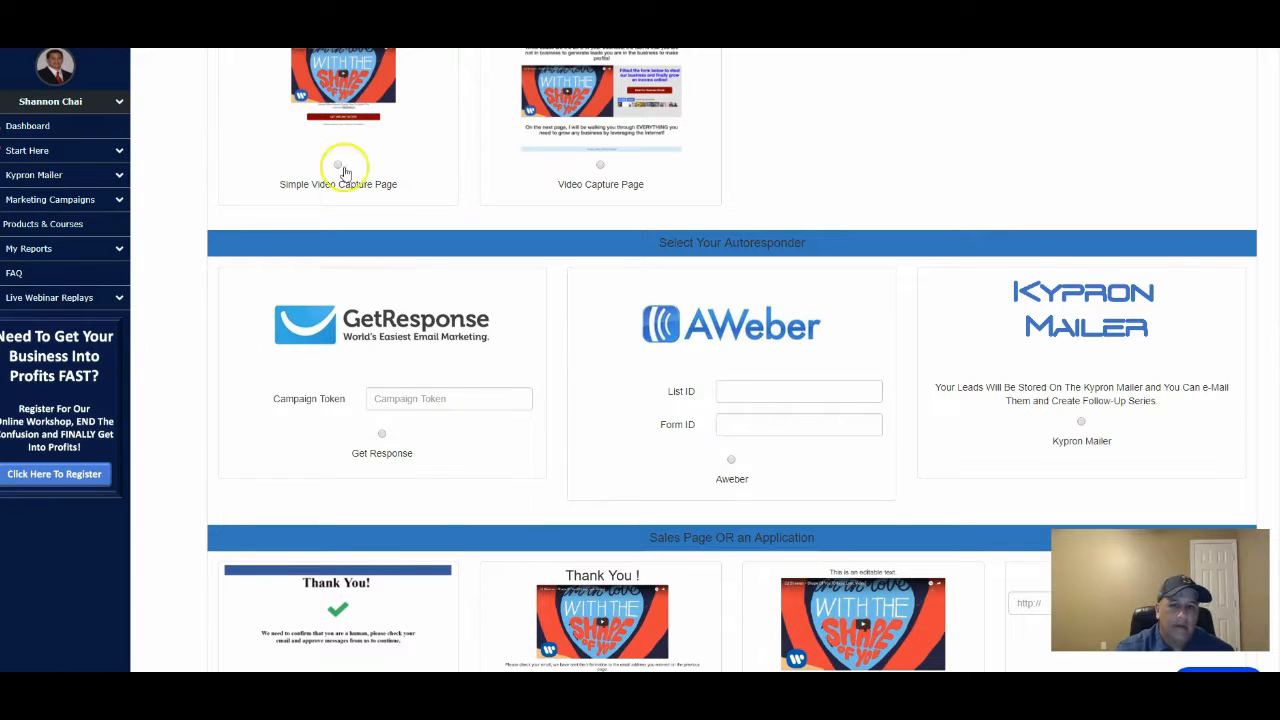
- Switch to the Kypron campaign form and paste the copied number as the AWeber Form ID
left_click(724, 424)
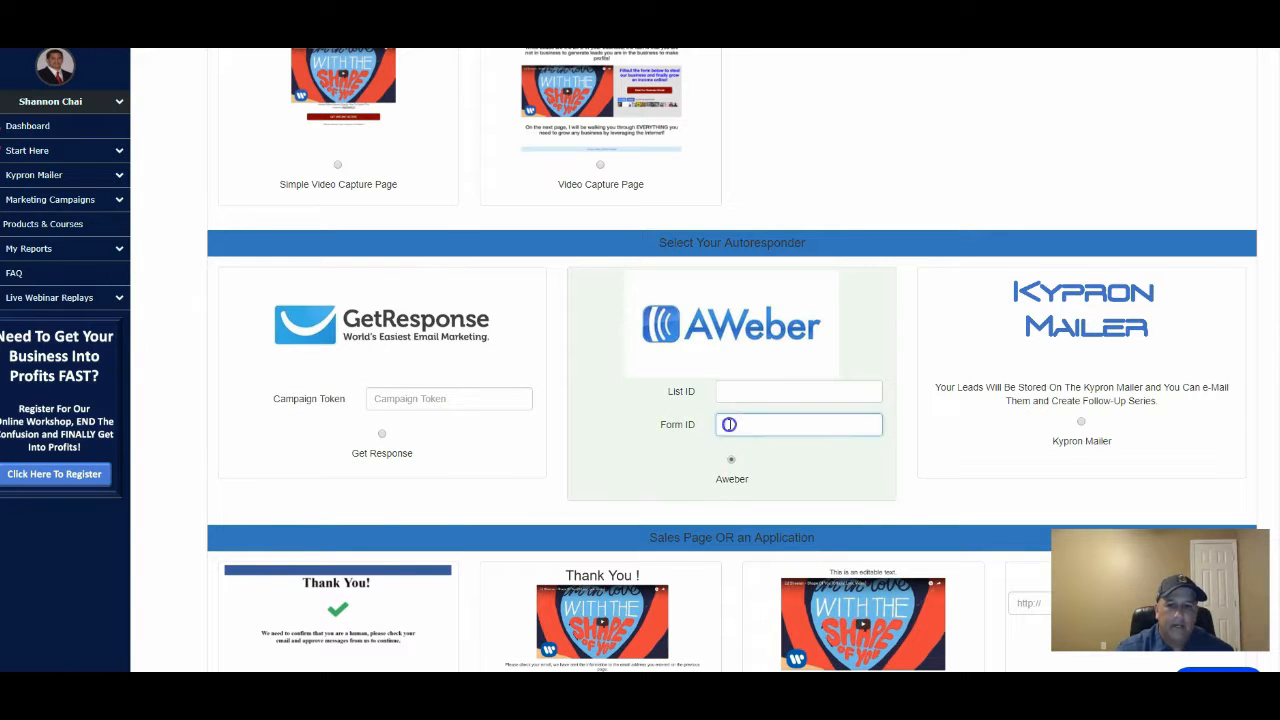
right_click(729, 424)
left_click(771, 503)
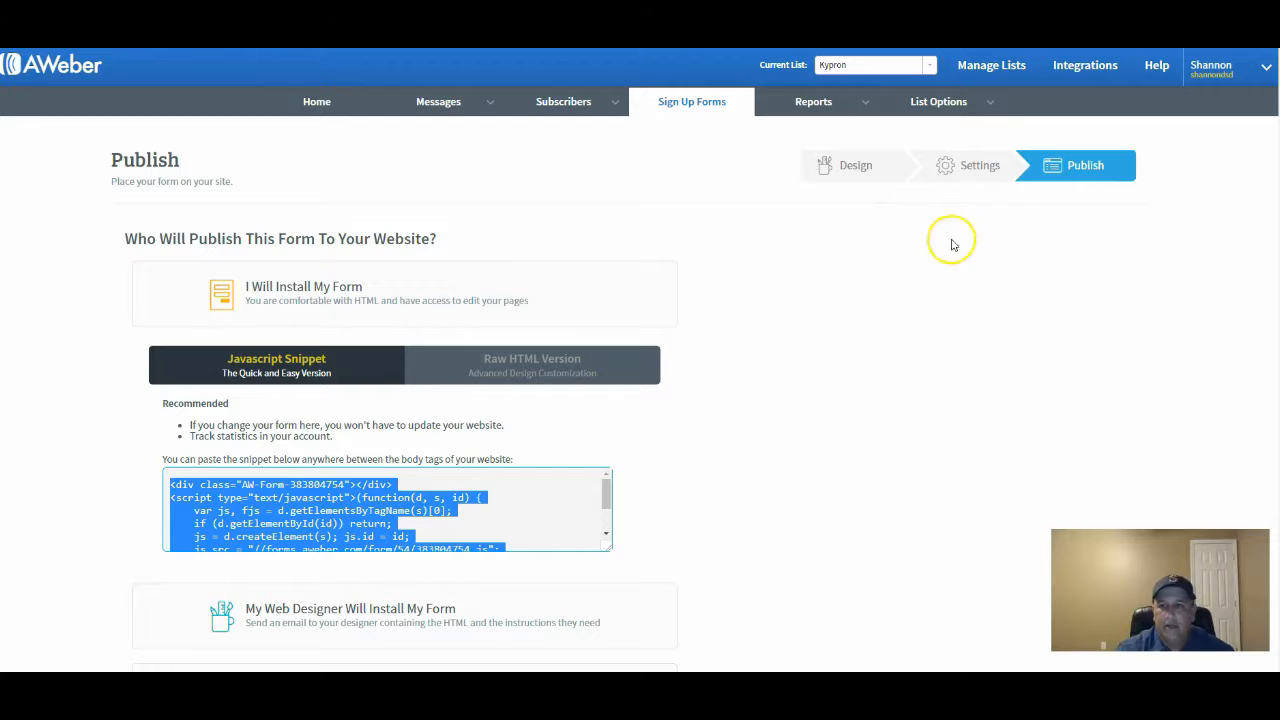
- Switch to AWeber, open the Kypron list's settings and copy its unique list ID
mouse_move(986, 99)
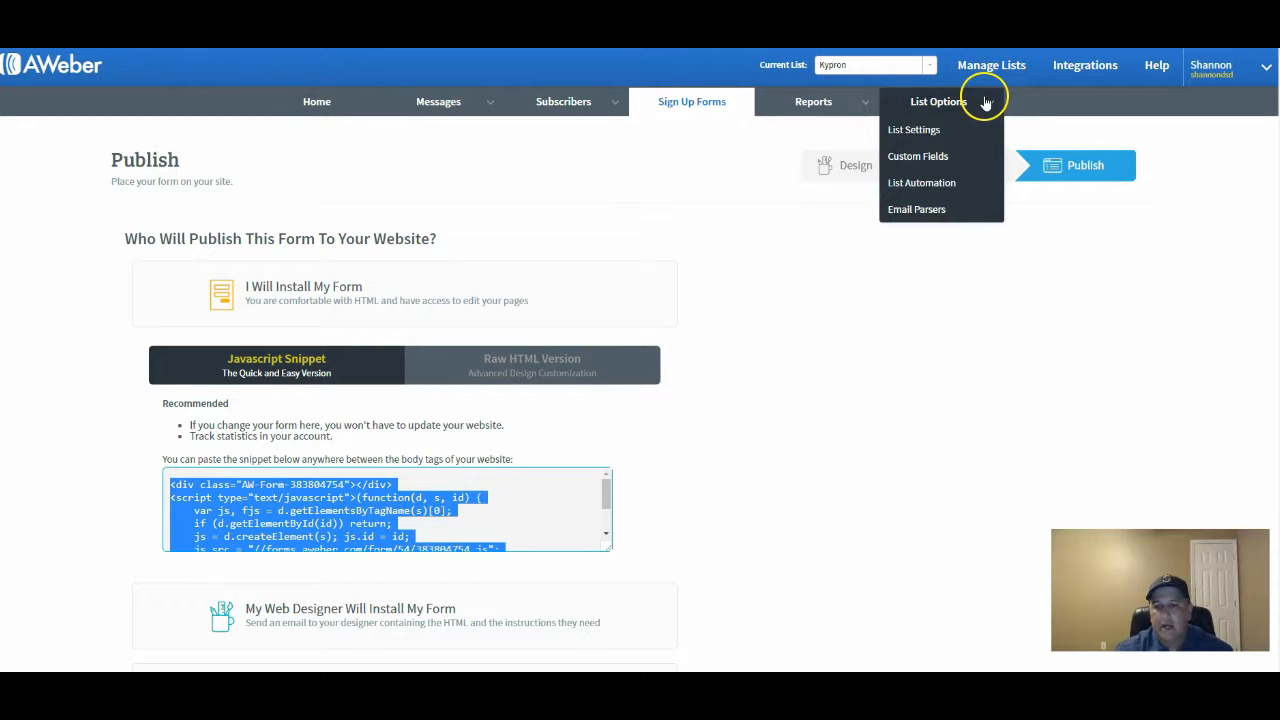
left_click(916, 129)
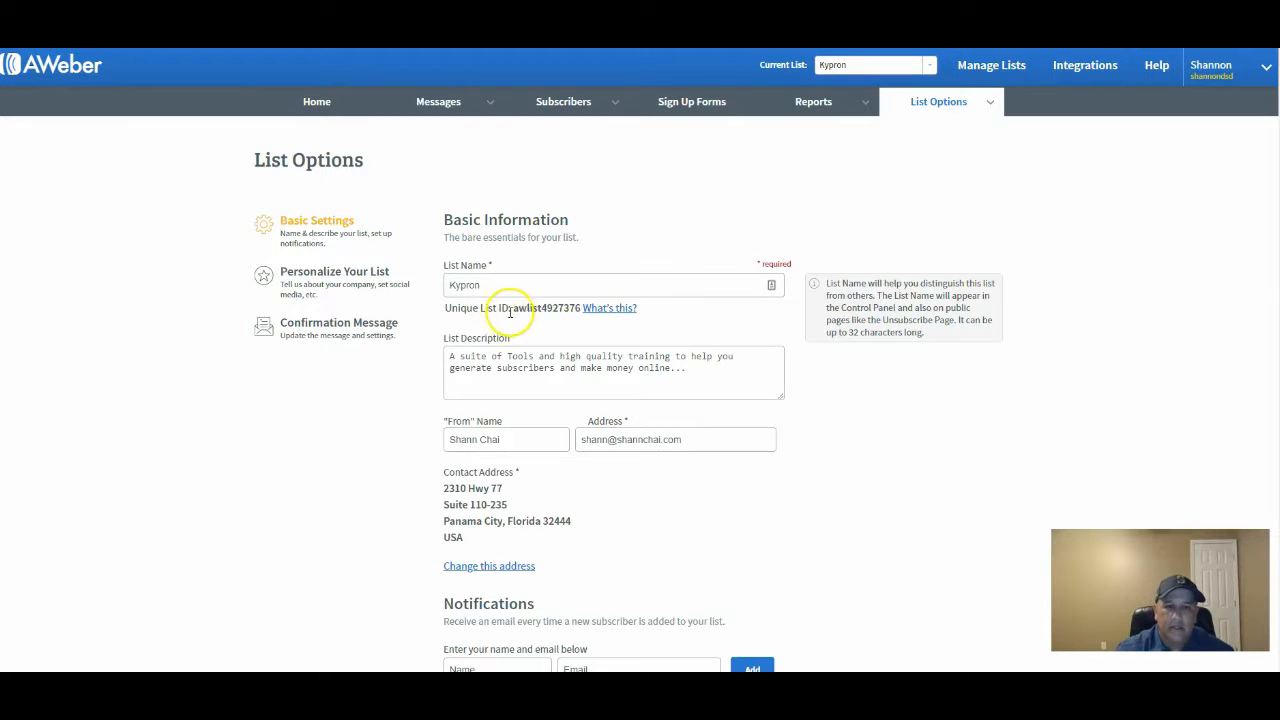
left_click(578, 309)
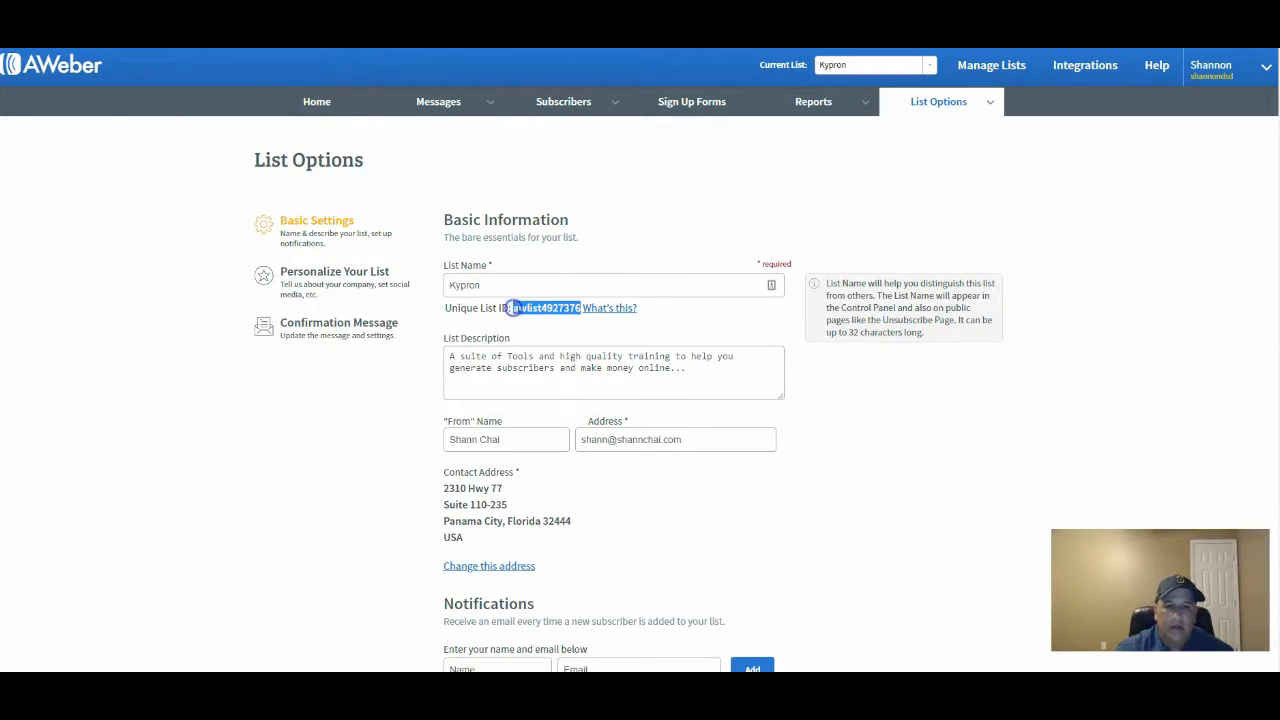
right_click(513, 309)
left_click(546, 320)
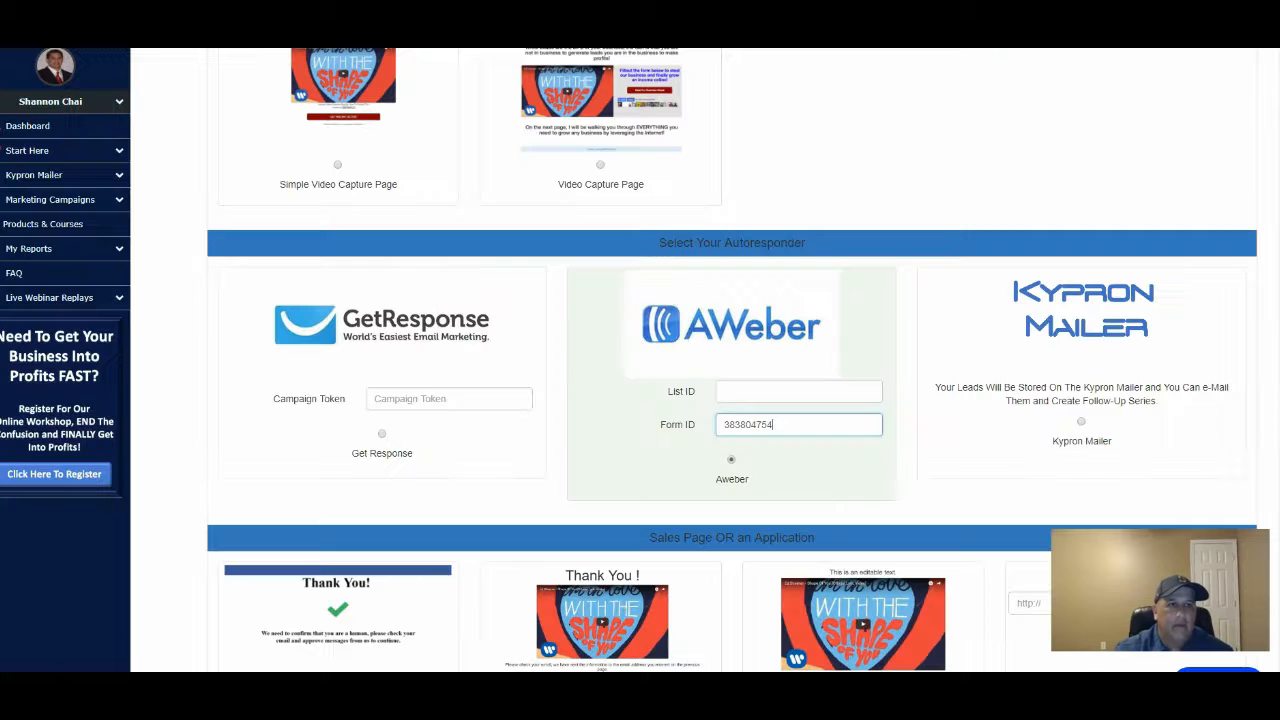
- Switch to the Kypron campaign form and paste the copied value as the AWeber List ID
left_click(722, 392)
right_click(720, 391)
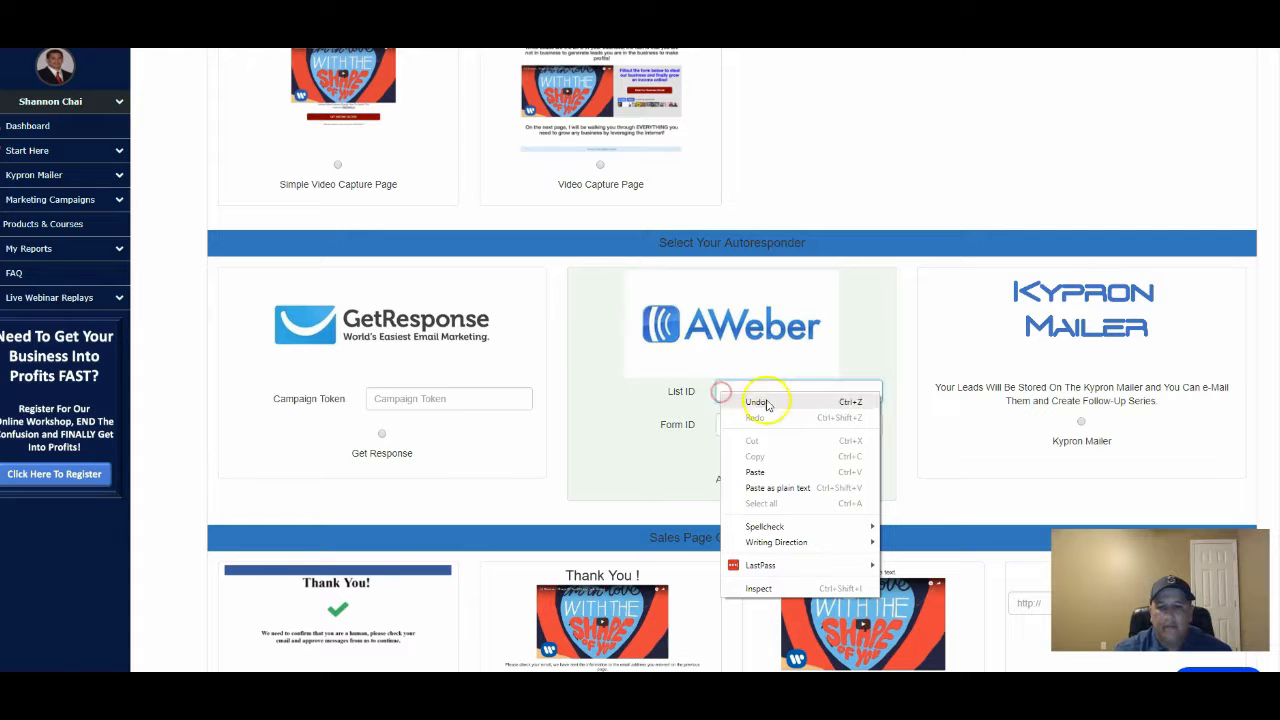
left_click(762, 468)
- Select the Thank You page under Sales Page OR an Application and review the campaign's choices
scroll(768, 470, "down", 3)
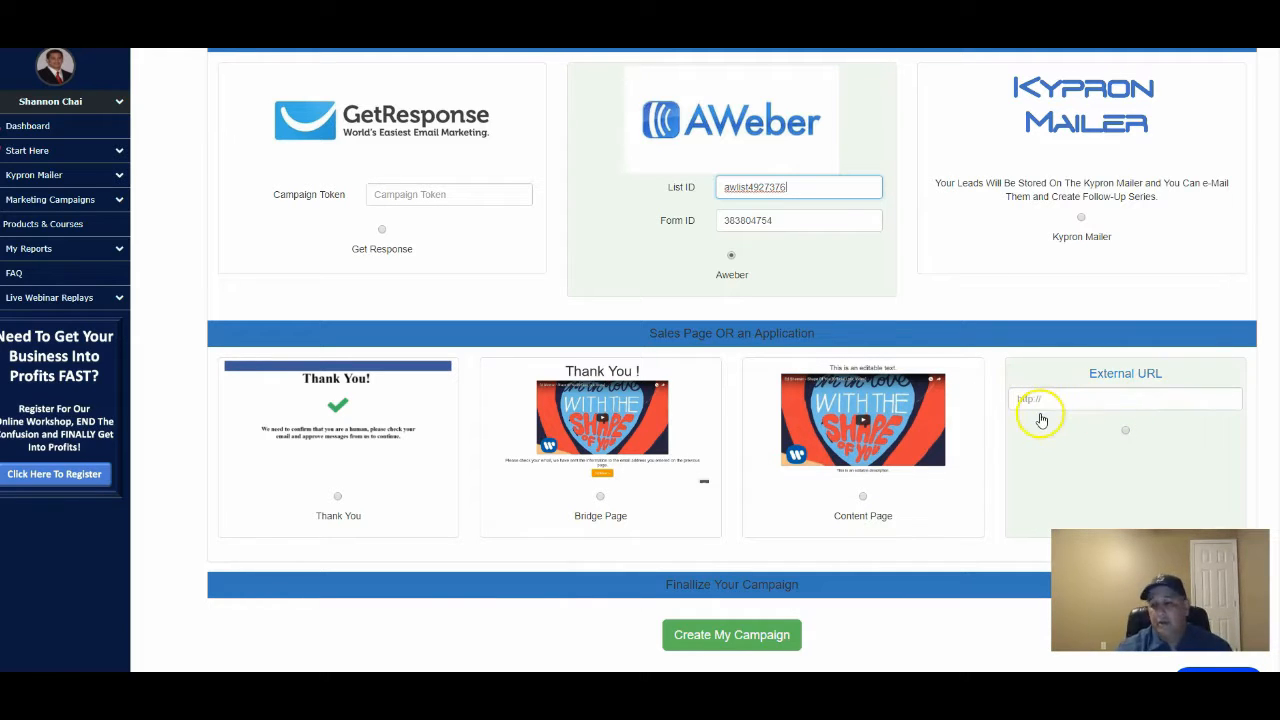
left_click(338, 500)
scroll(374, 531, "up", 4)
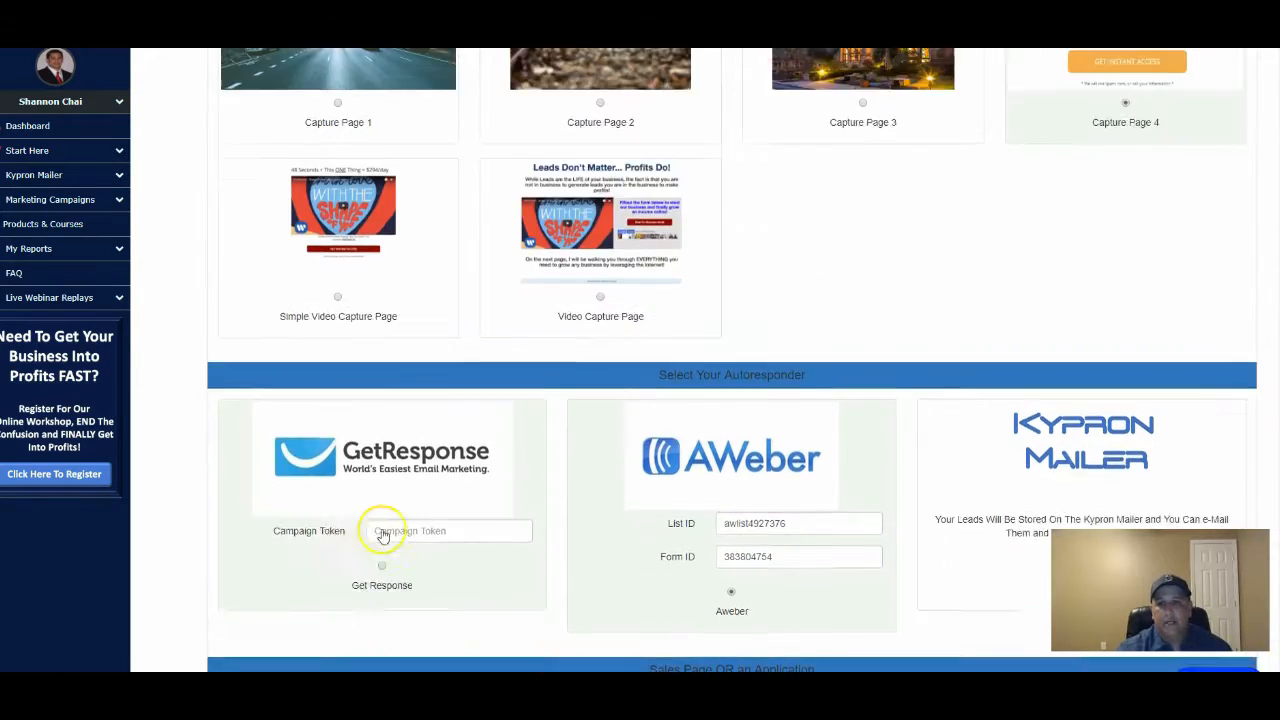
scroll(383, 535, "up", 2)
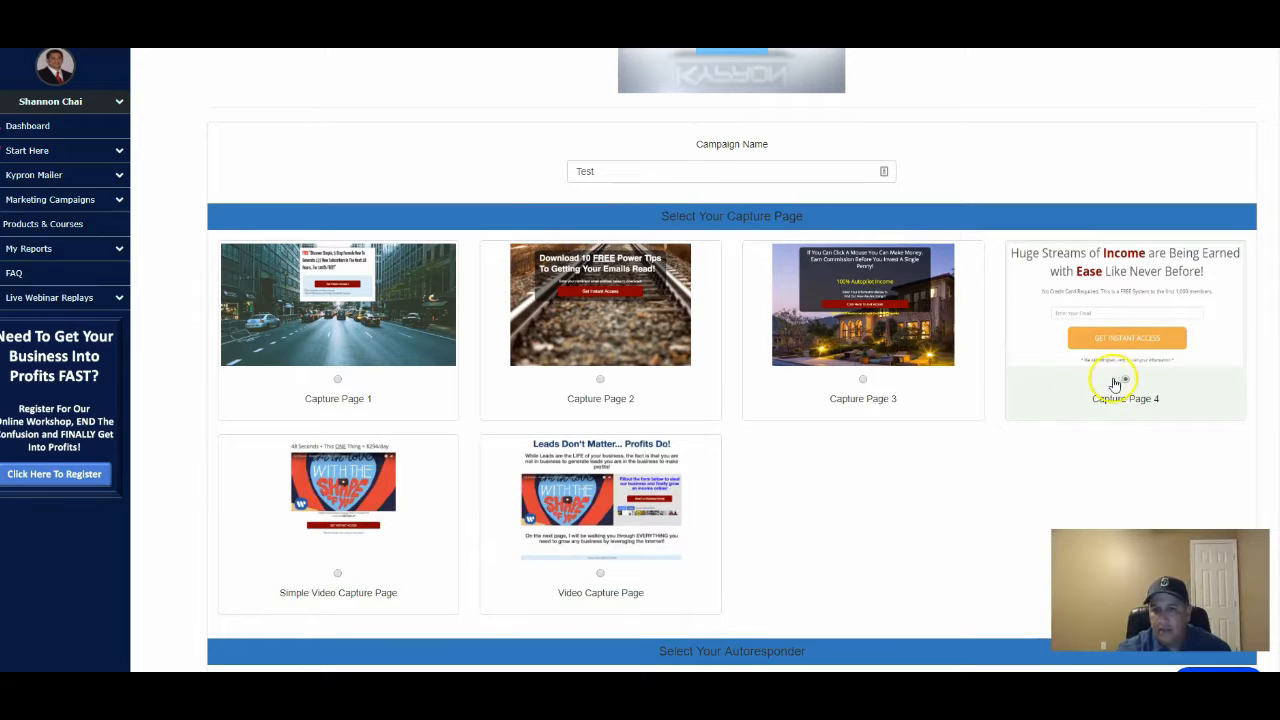
scroll(745, 370, "down", 2)
scroll(752, 398, "down", 2)
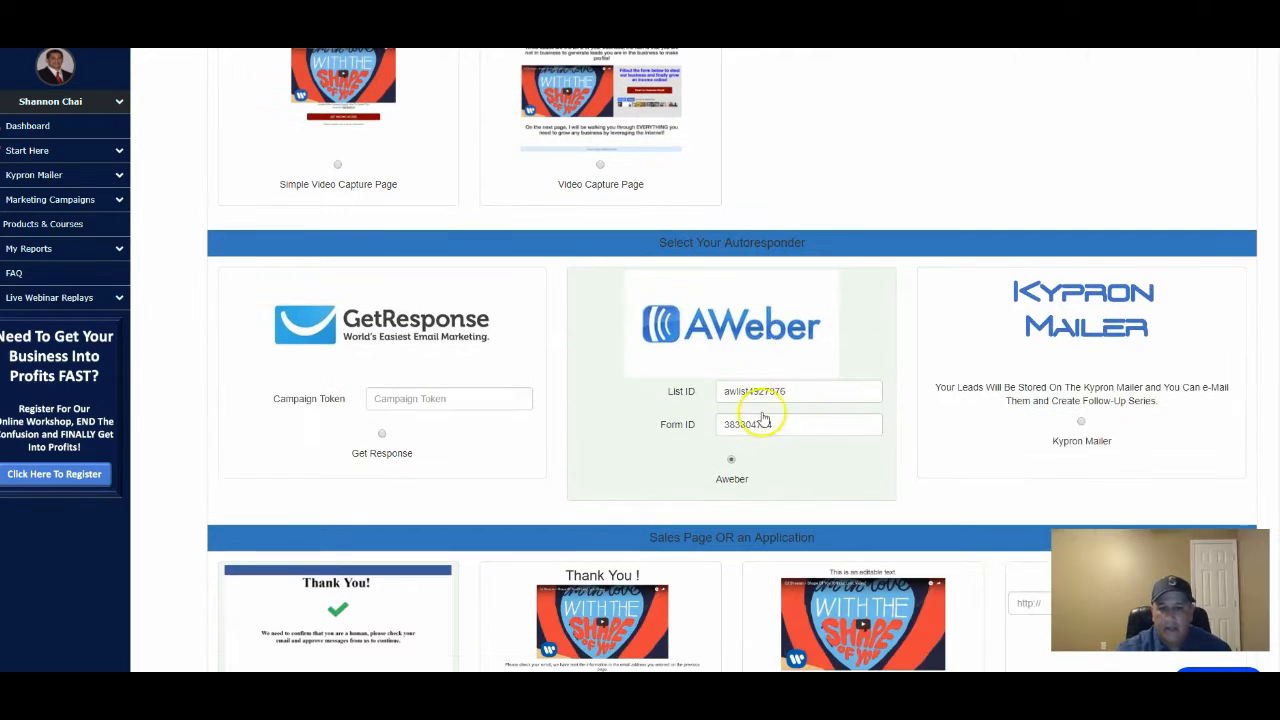
scroll(797, 425, "down", 2)
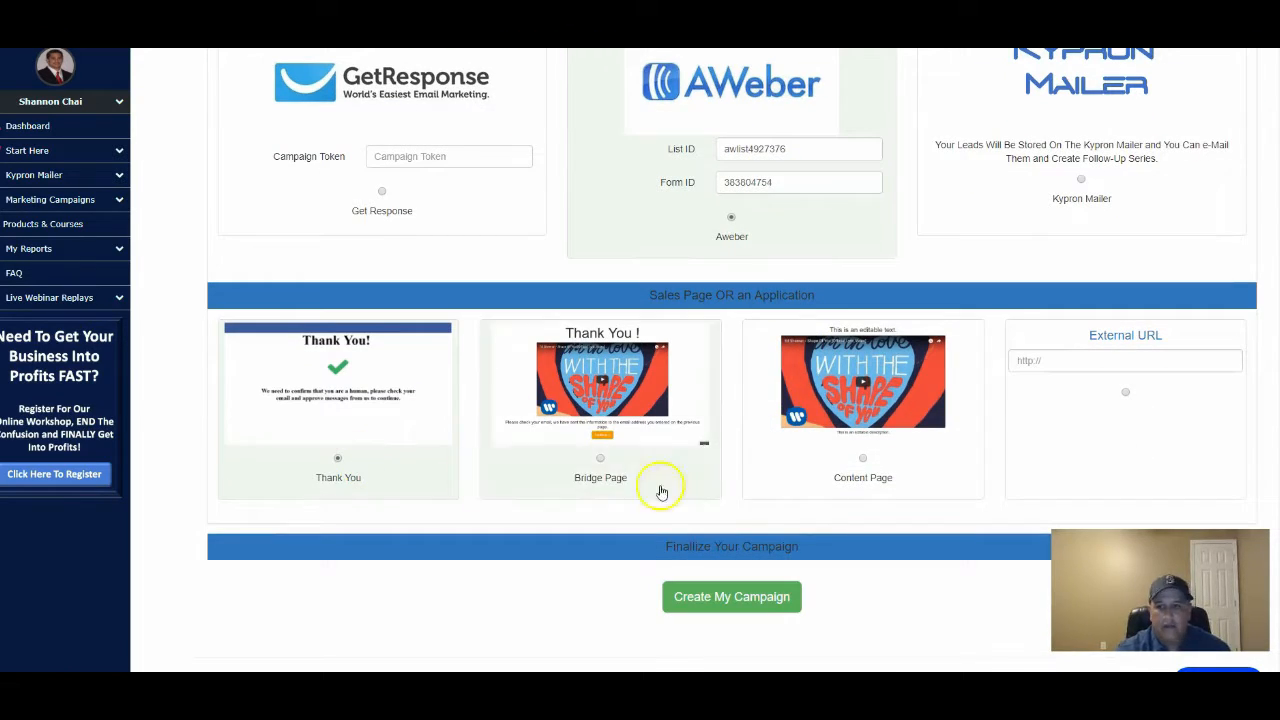
- Create the campaign from the completed form and preview the Test campaign's opt-in page from the My Campaigns list
left_click(745, 597)
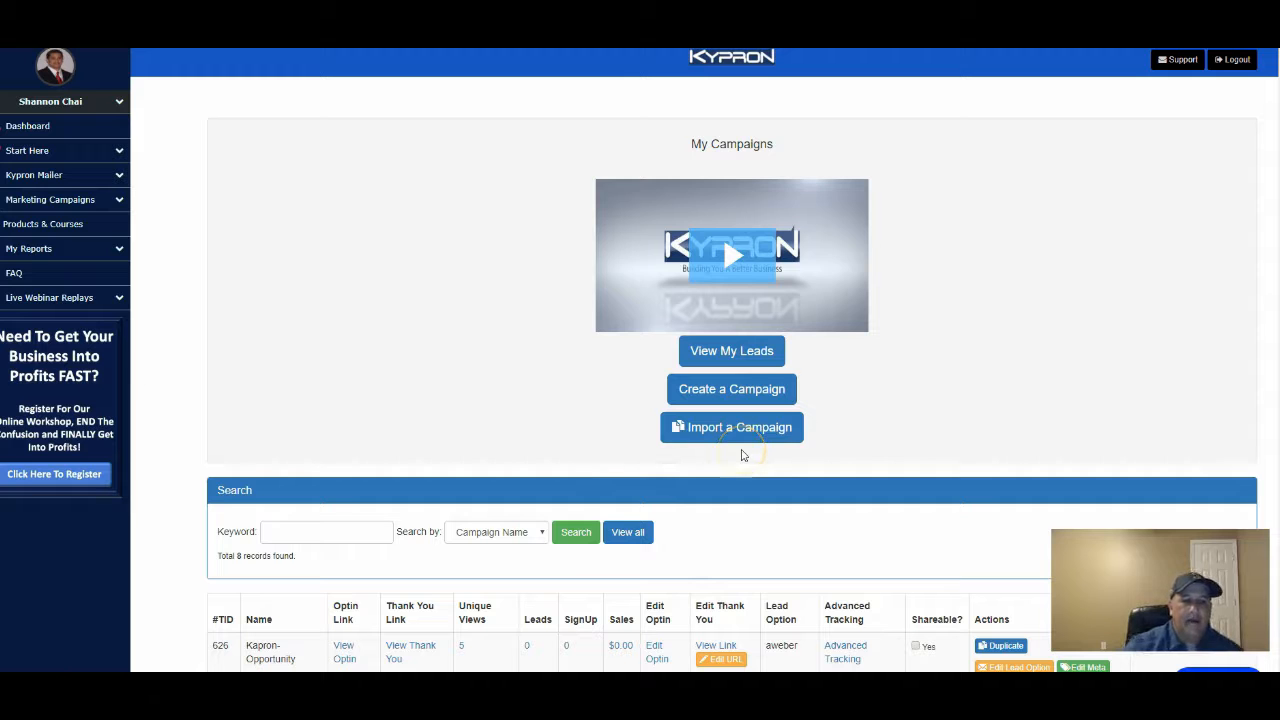
scroll(745, 456, "down", 6)
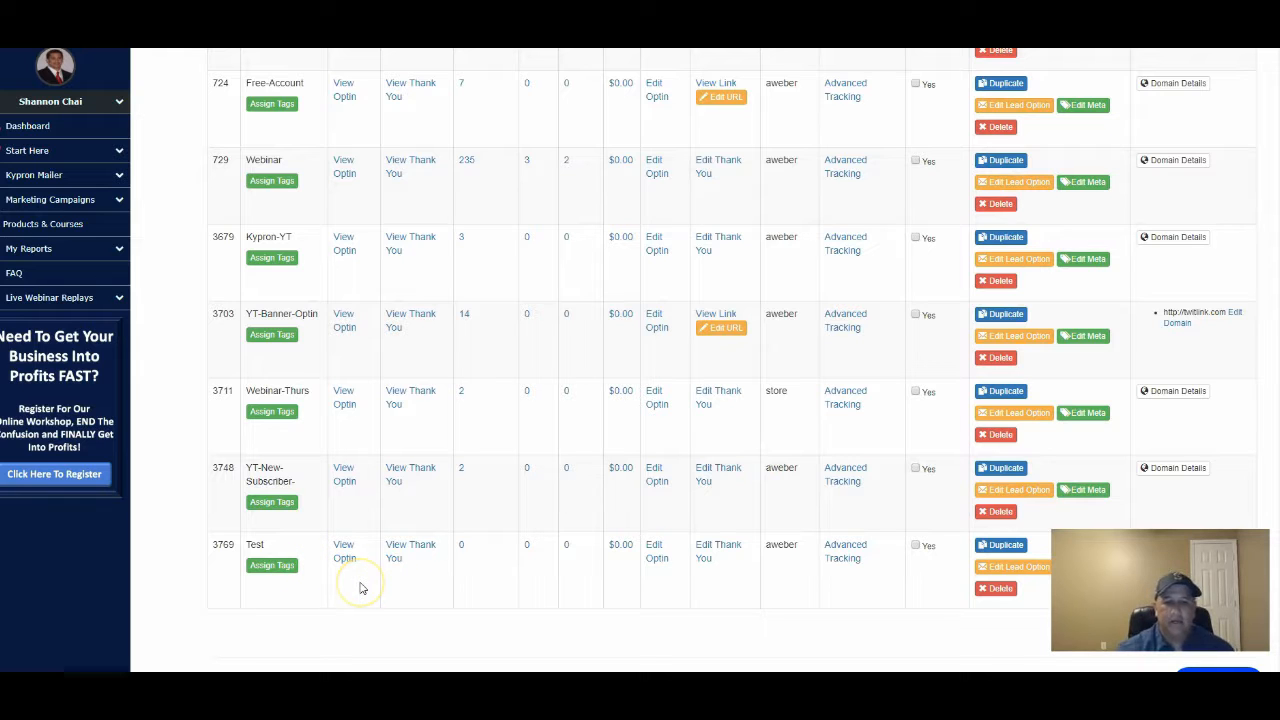
left_click(345, 556)
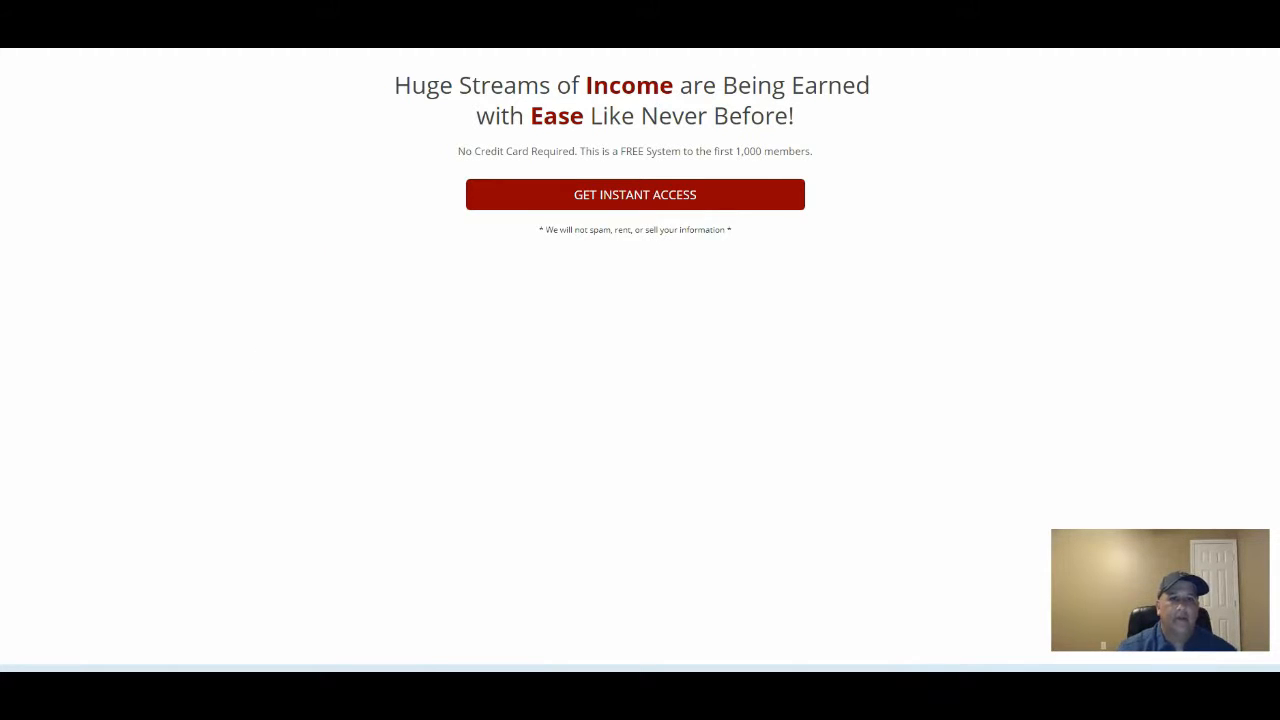
key("ctrl+w")
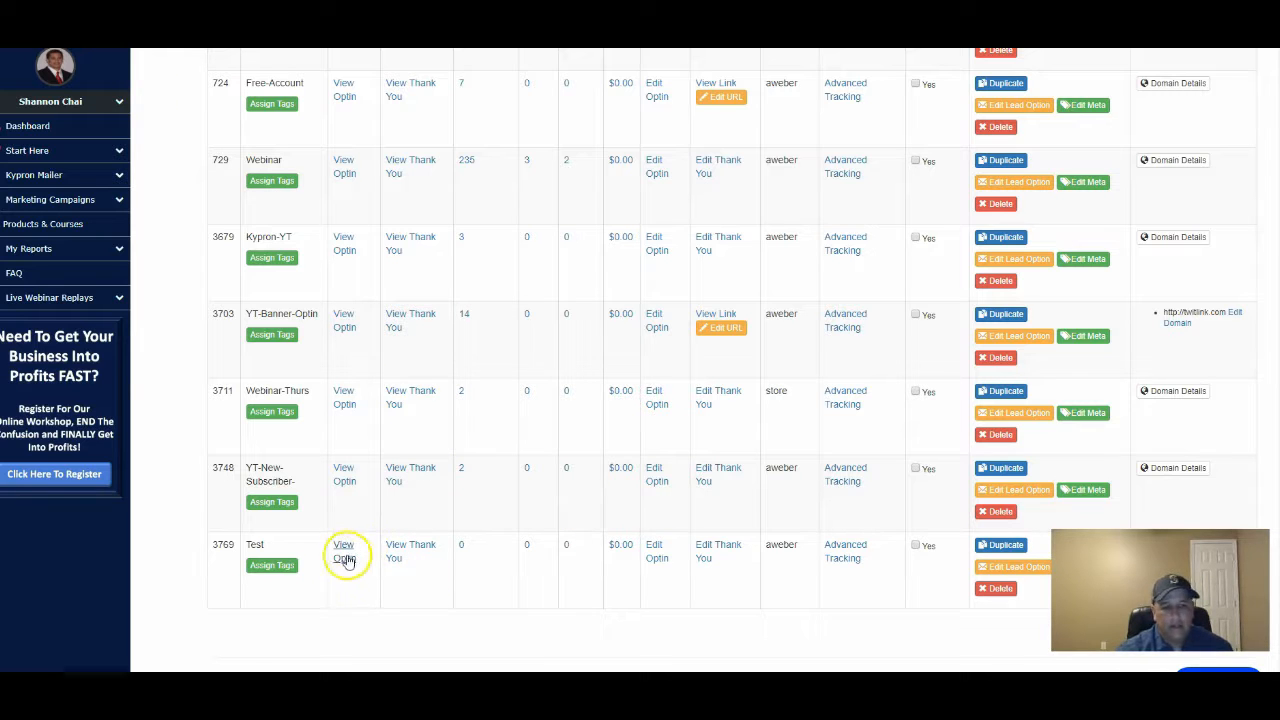
- Open the Test campaign's opt-in page in edit mode and inspect the text editors of its headline and subheadline
left_click(656, 560)
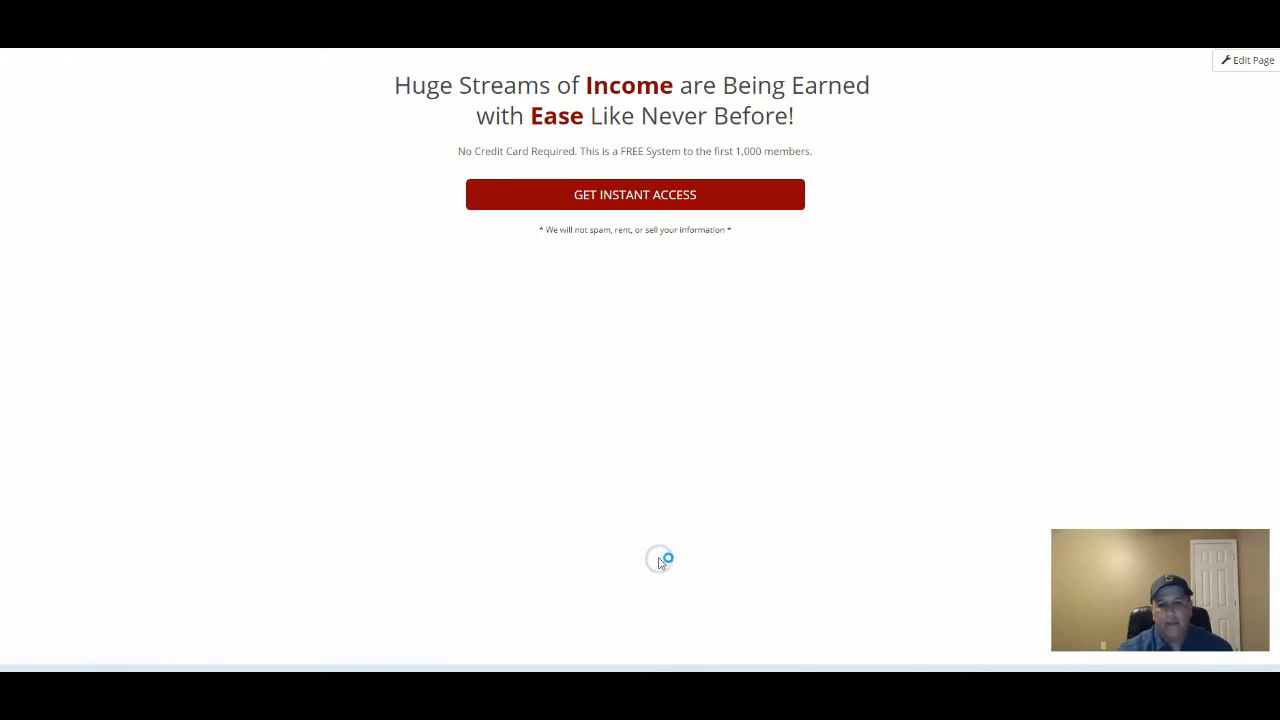
left_click(1243, 66)
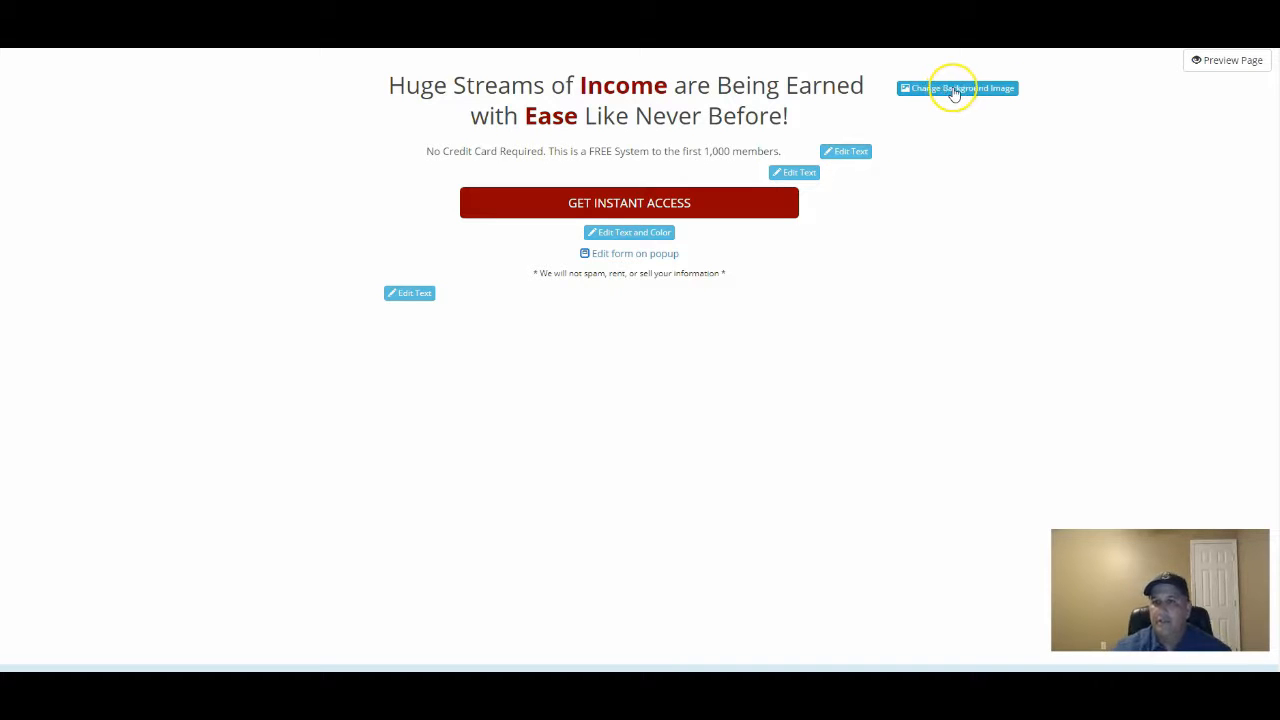
left_click(845, 151)
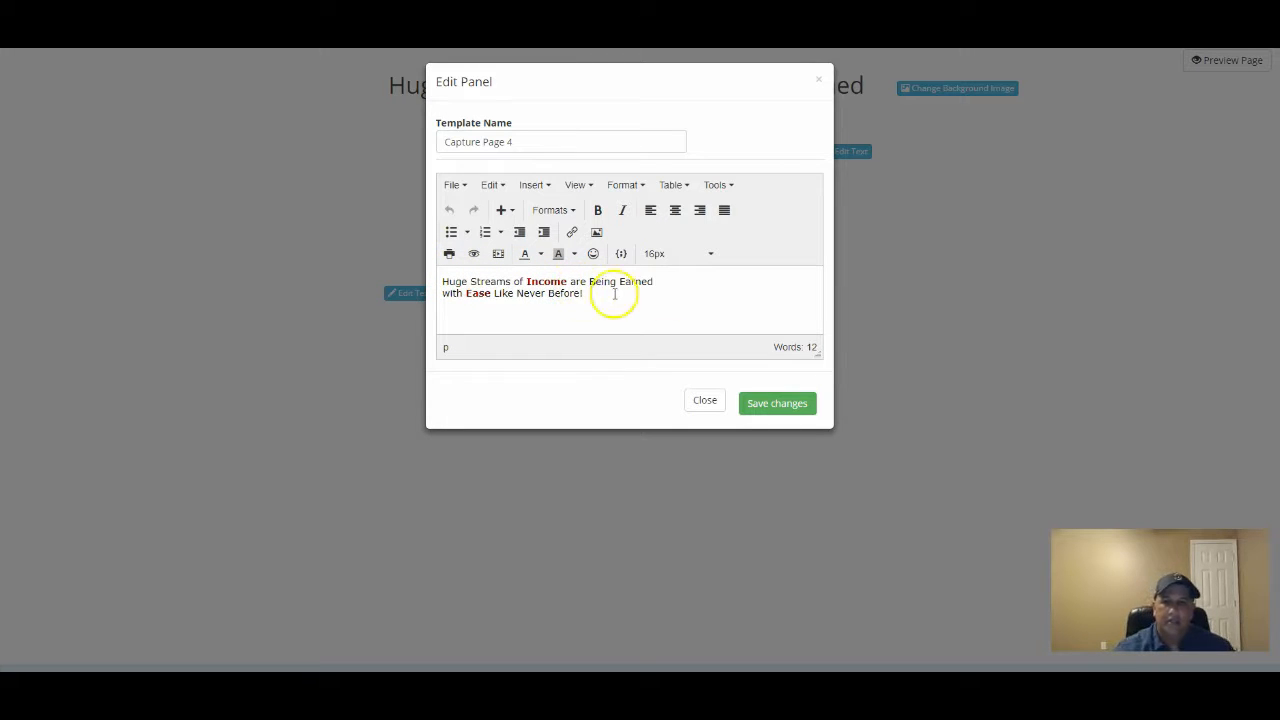
left_click(707, 401)
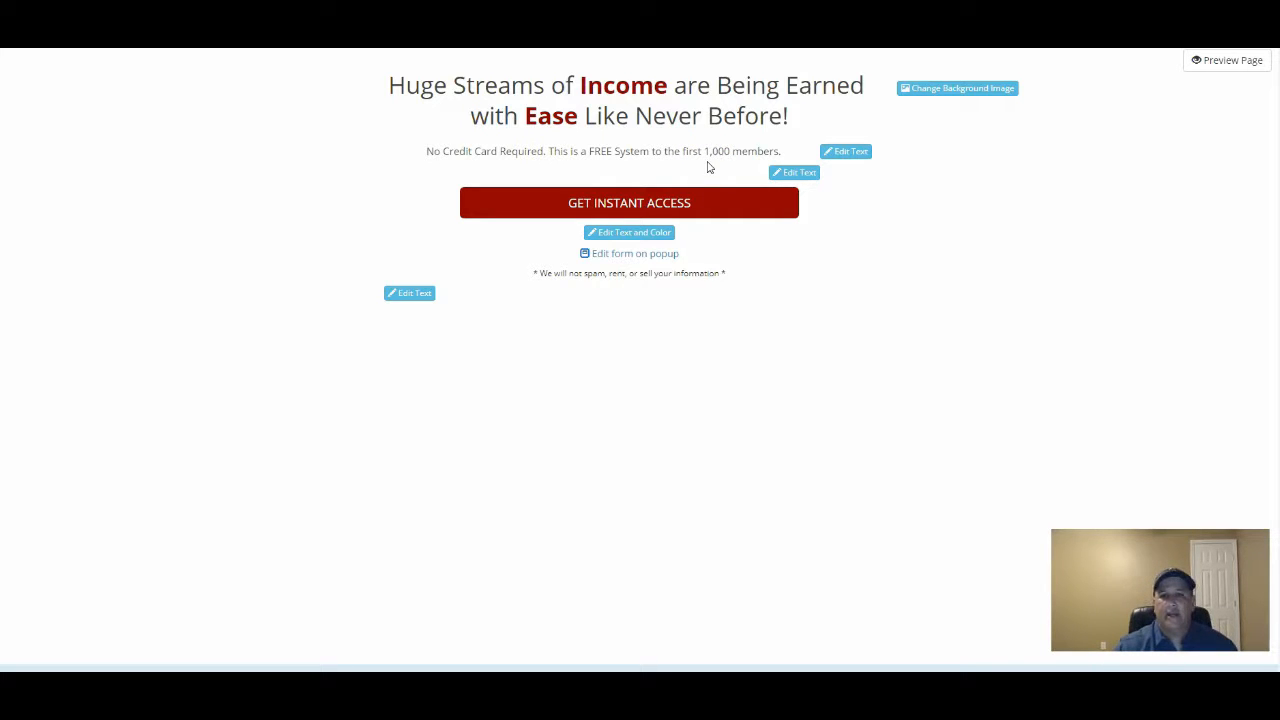
left_click(789, 176)
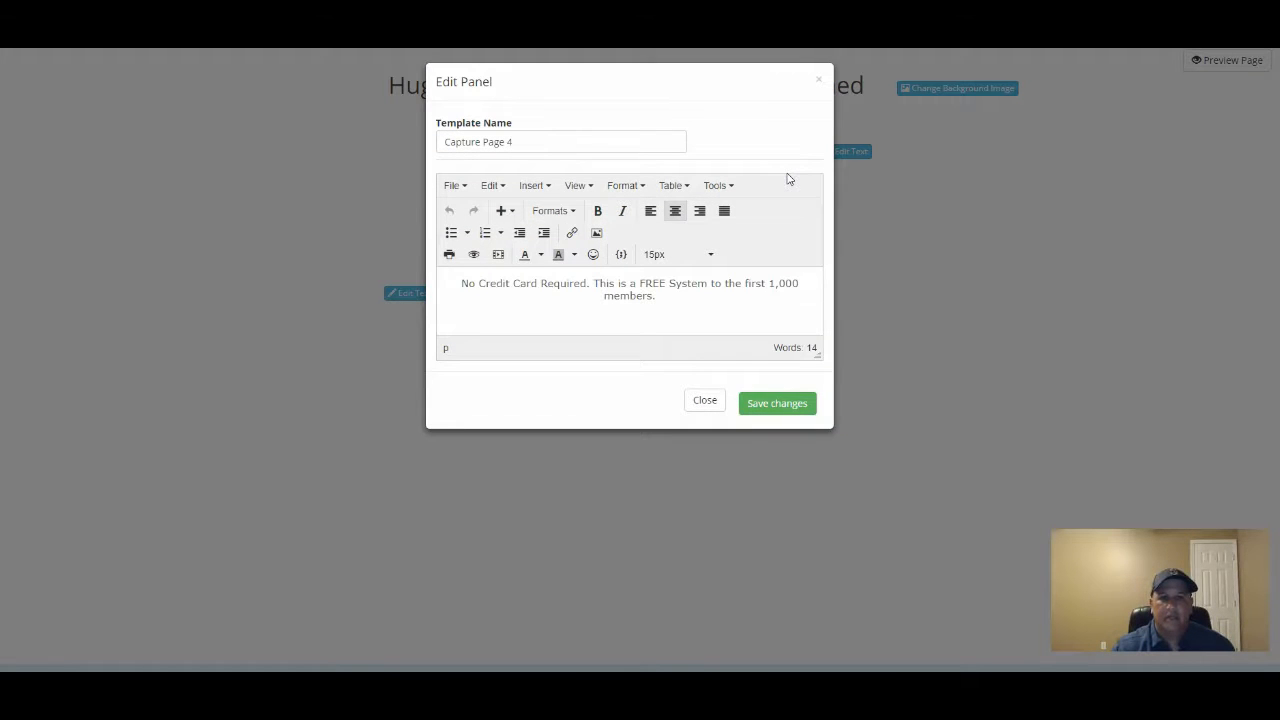
left_click(702, 403)
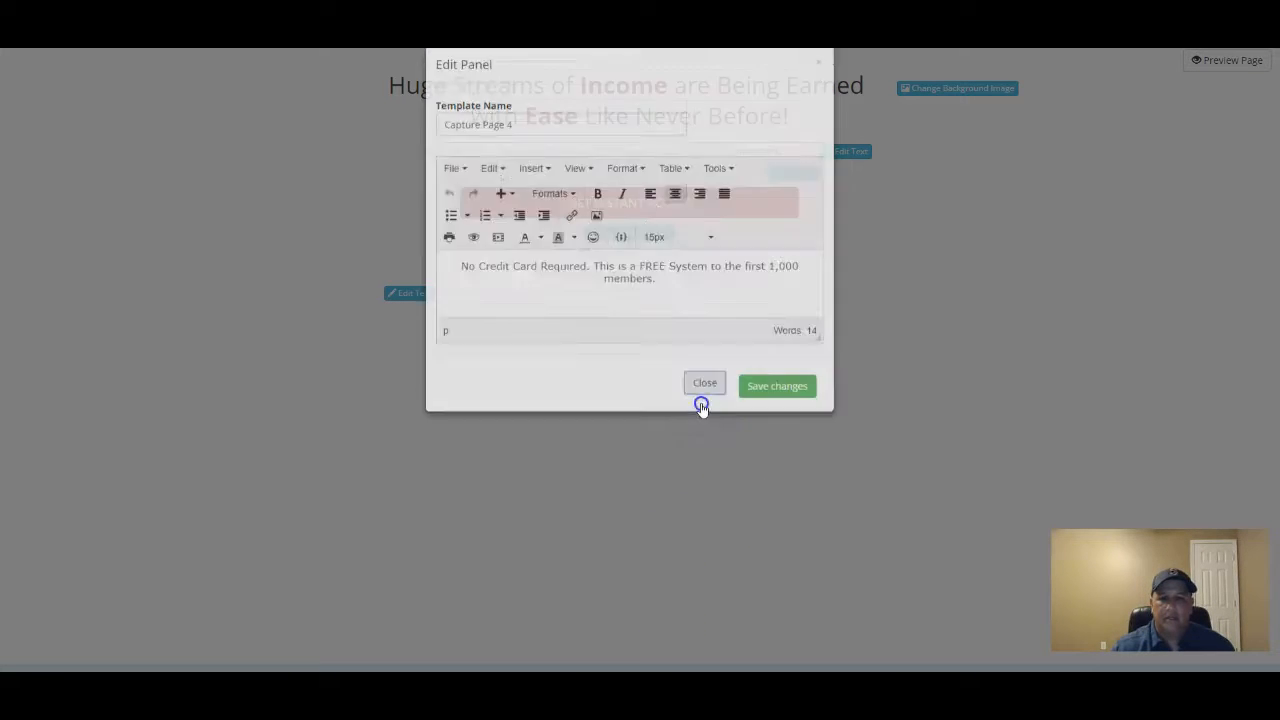
- Set the opt-in page's main button text to "Download Your FREE Ebook" and save the change
left_click(622, 234)
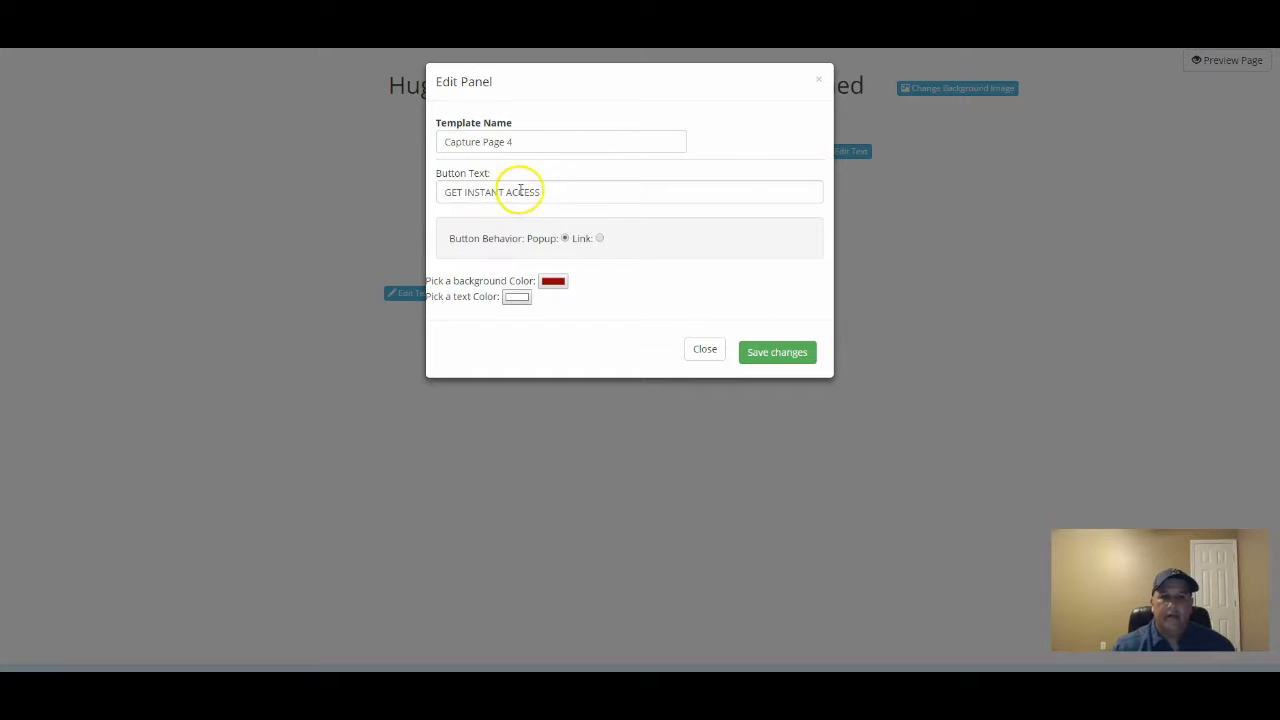
left_click_drag(543, 193, 430, 196)
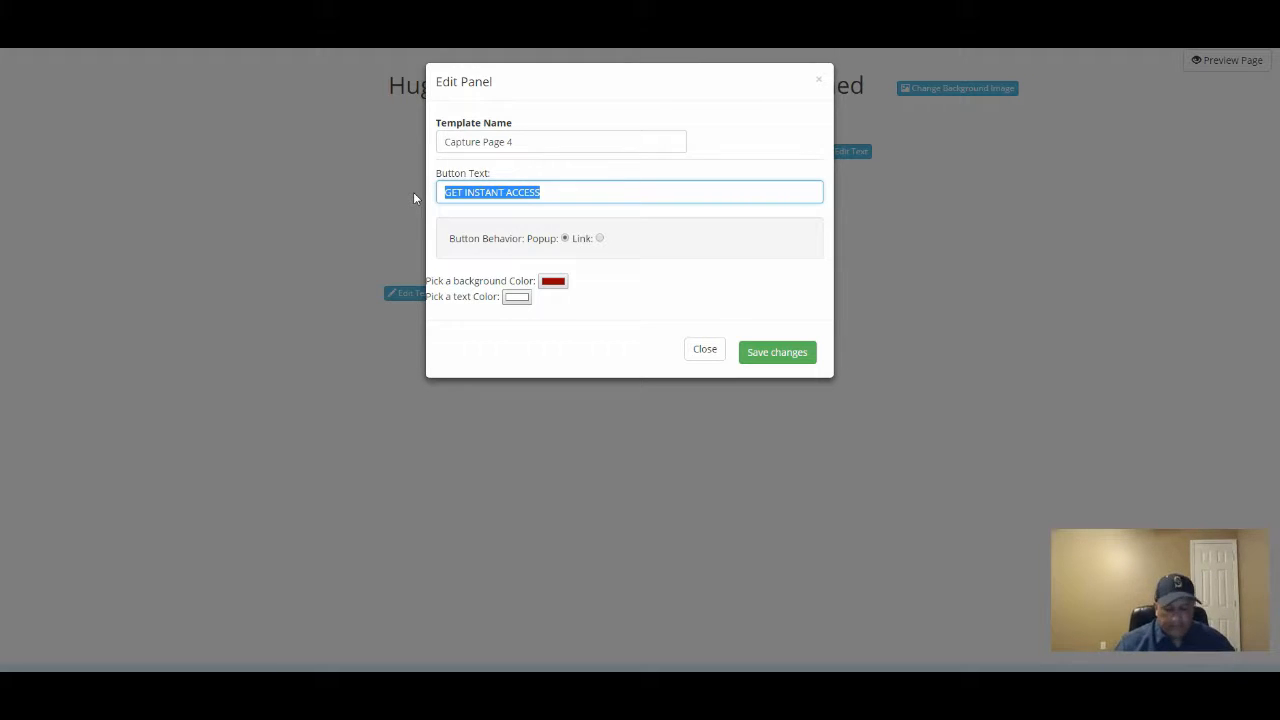
type("D")
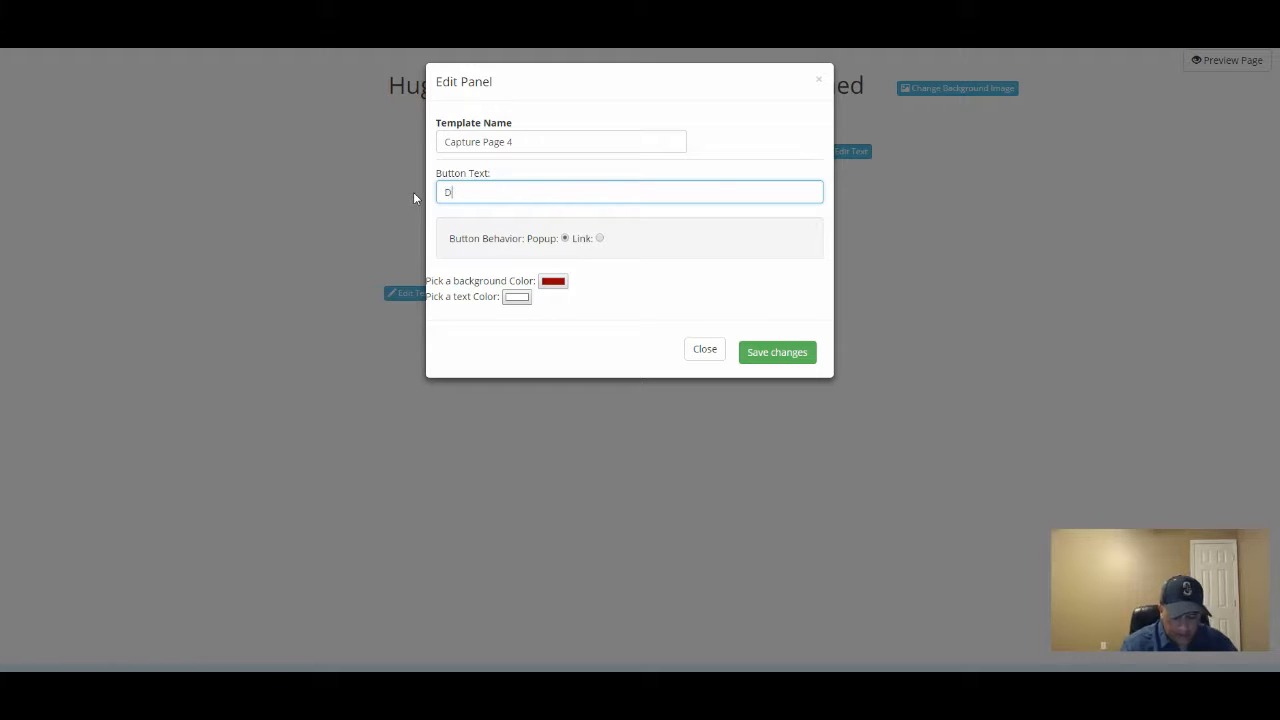
type("ownload")
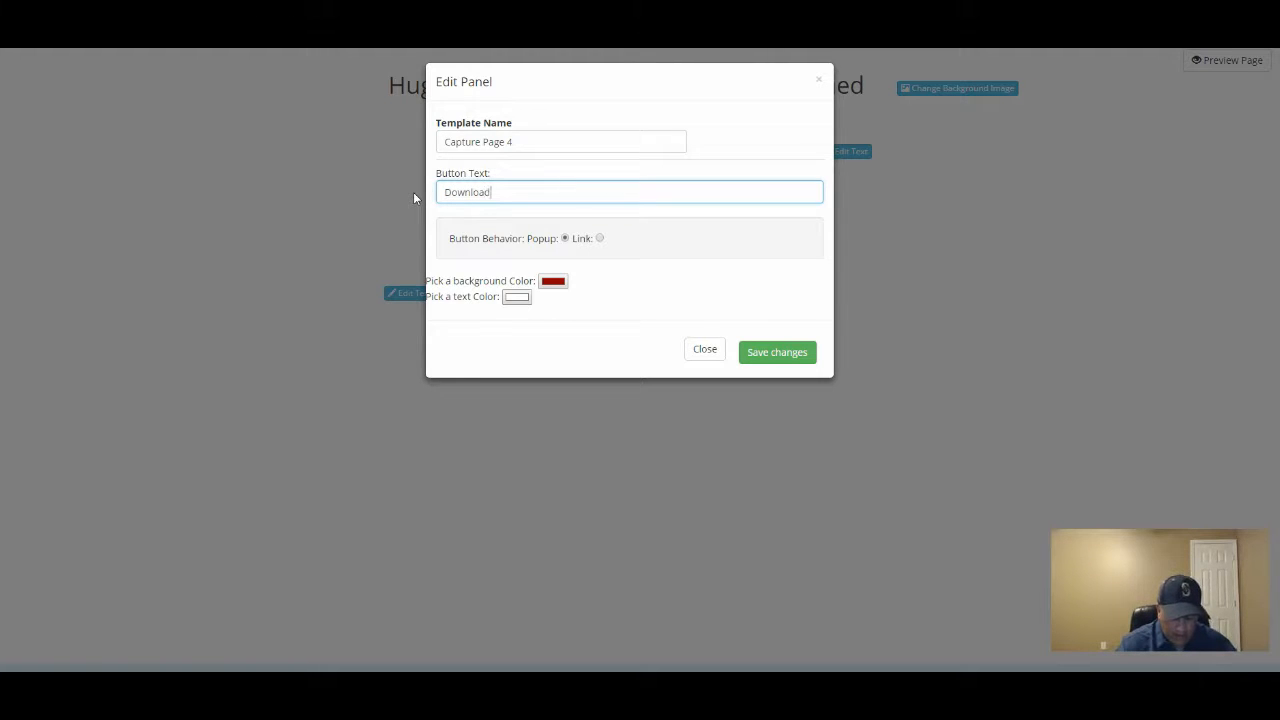
type(" Your FREE")
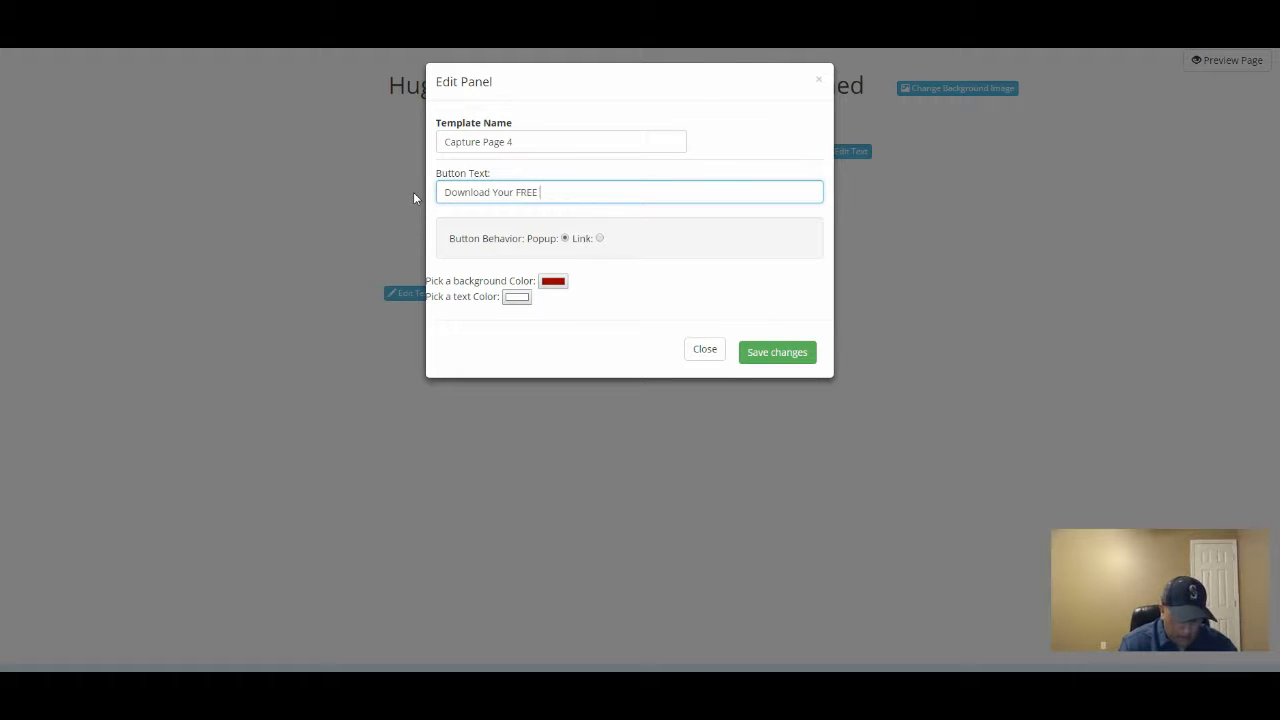
type(" Software")
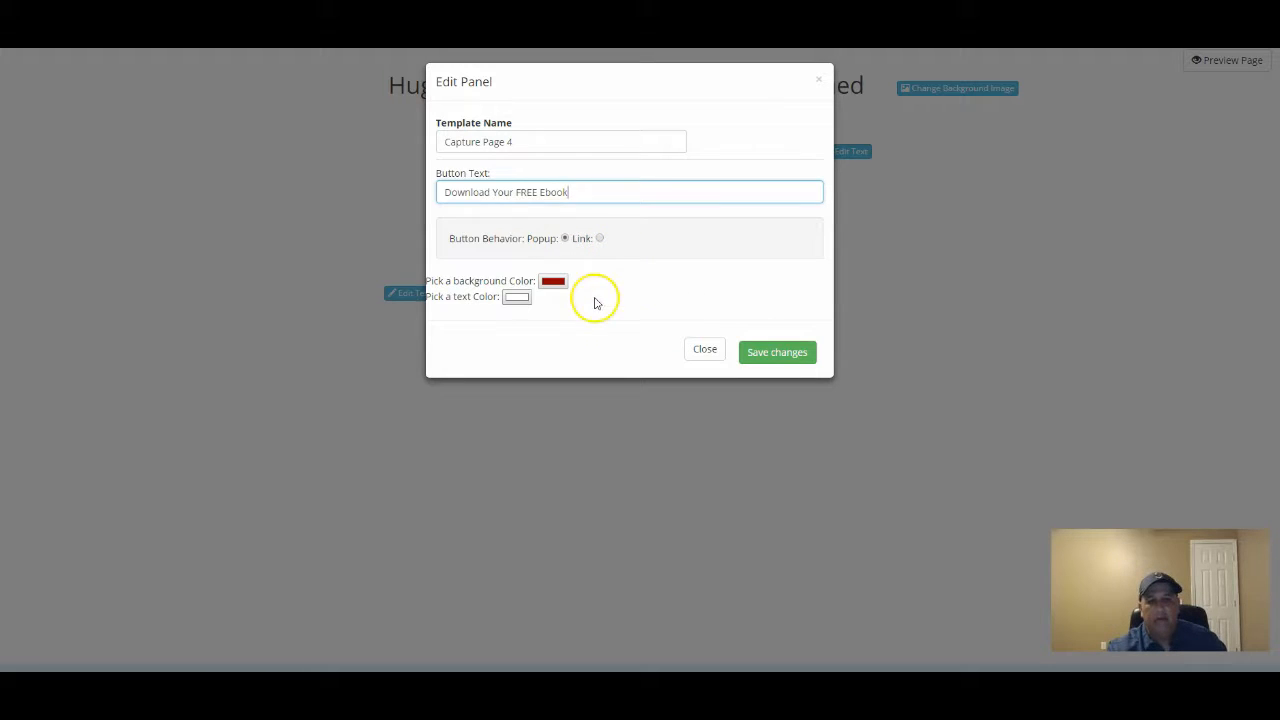
left_click(777, 352)
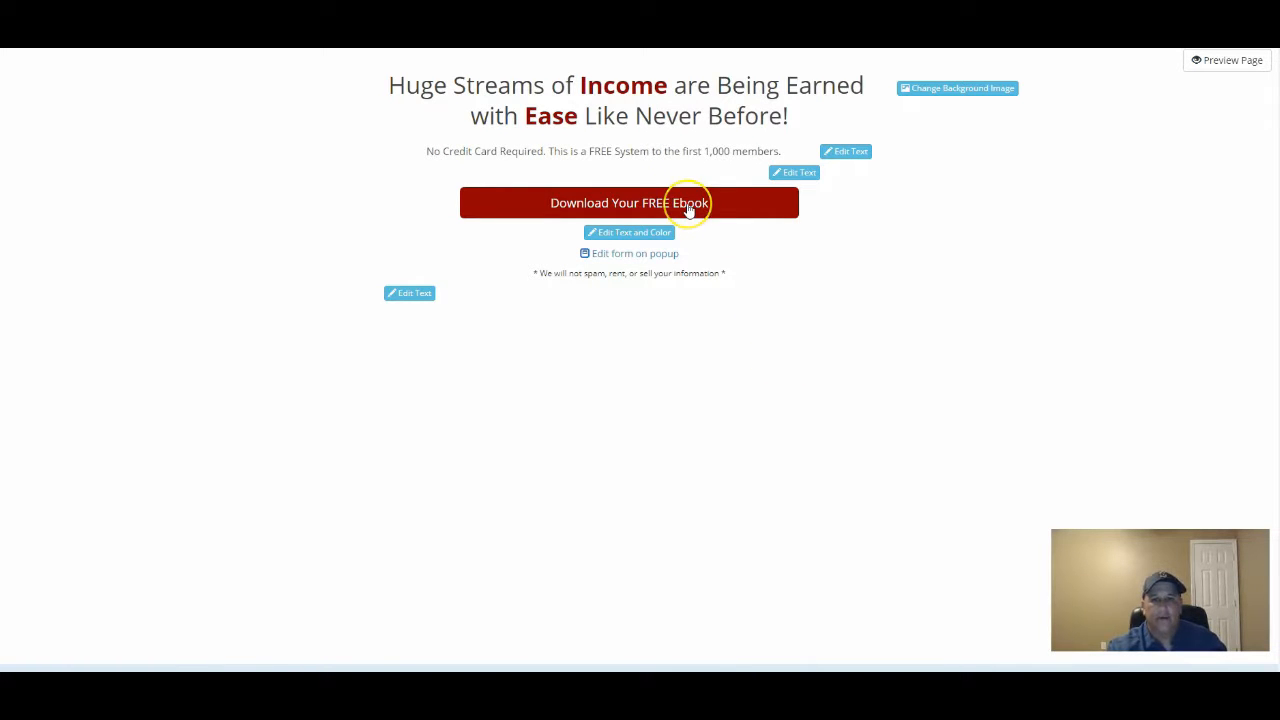
- Open the opt-in page's popup form and check the text and color settings of its submit button
left_click(651, 257)
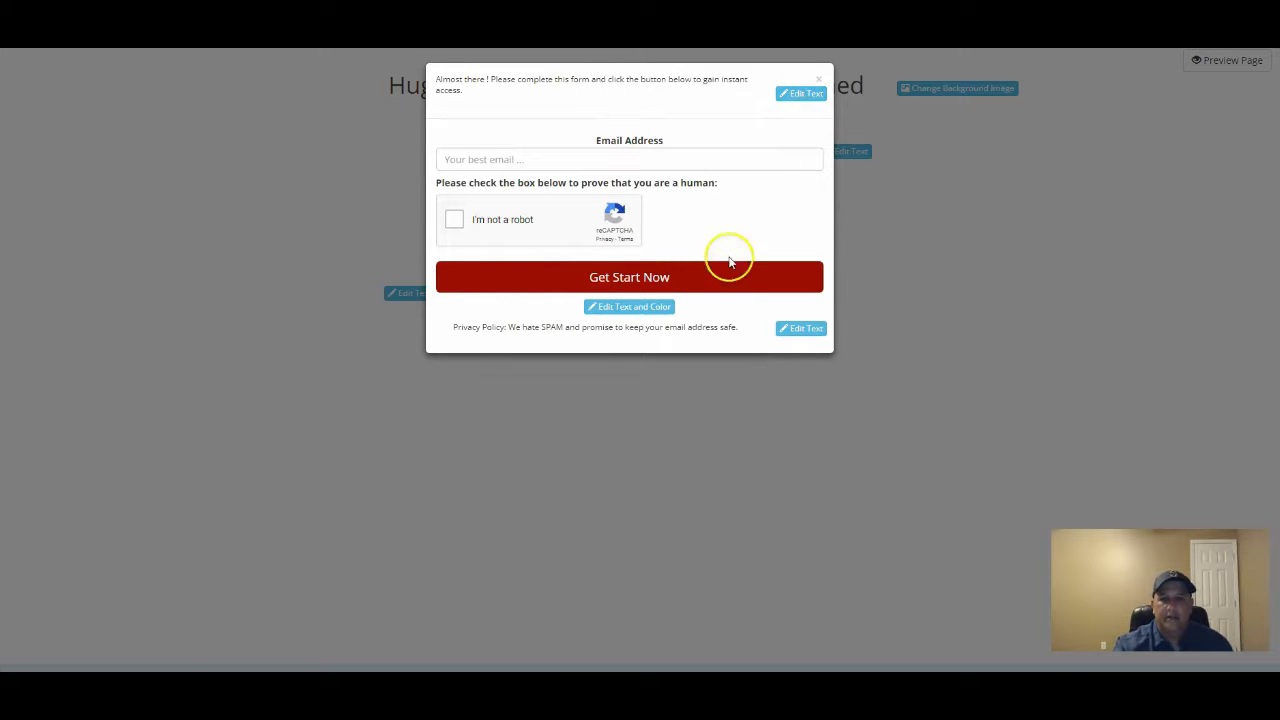
left_click(645, 316)
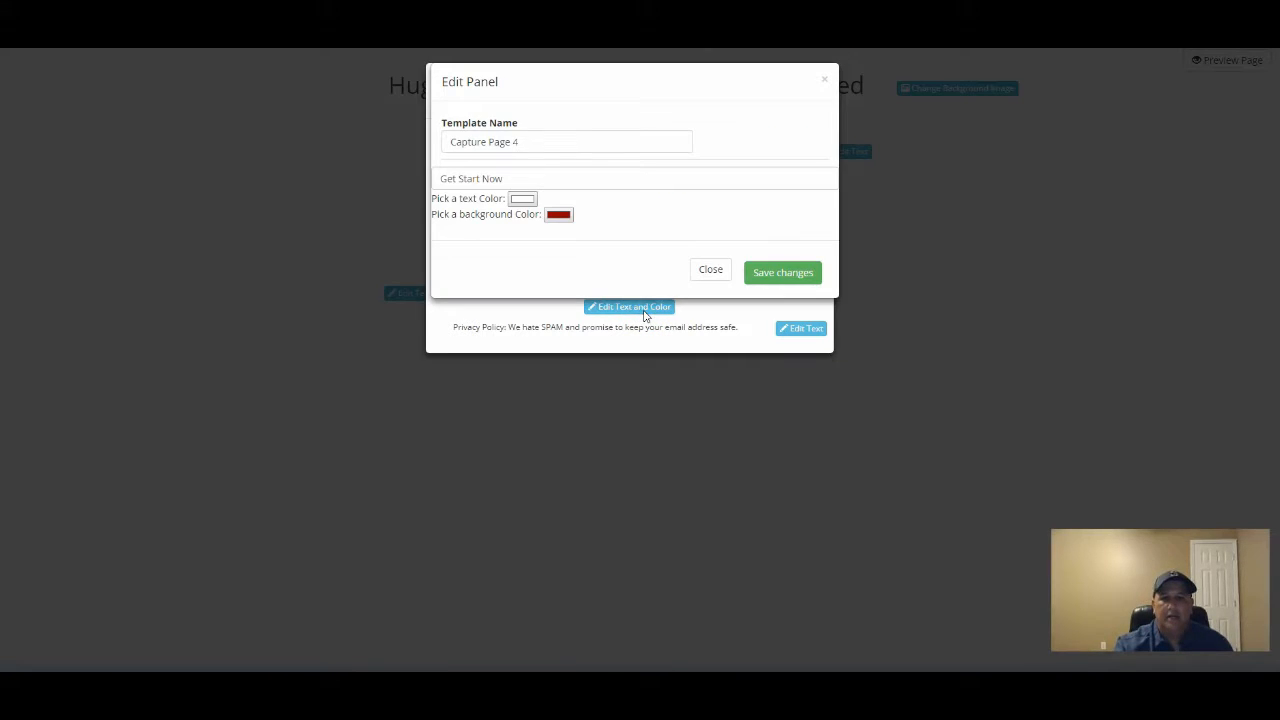
left_click(710, 270)
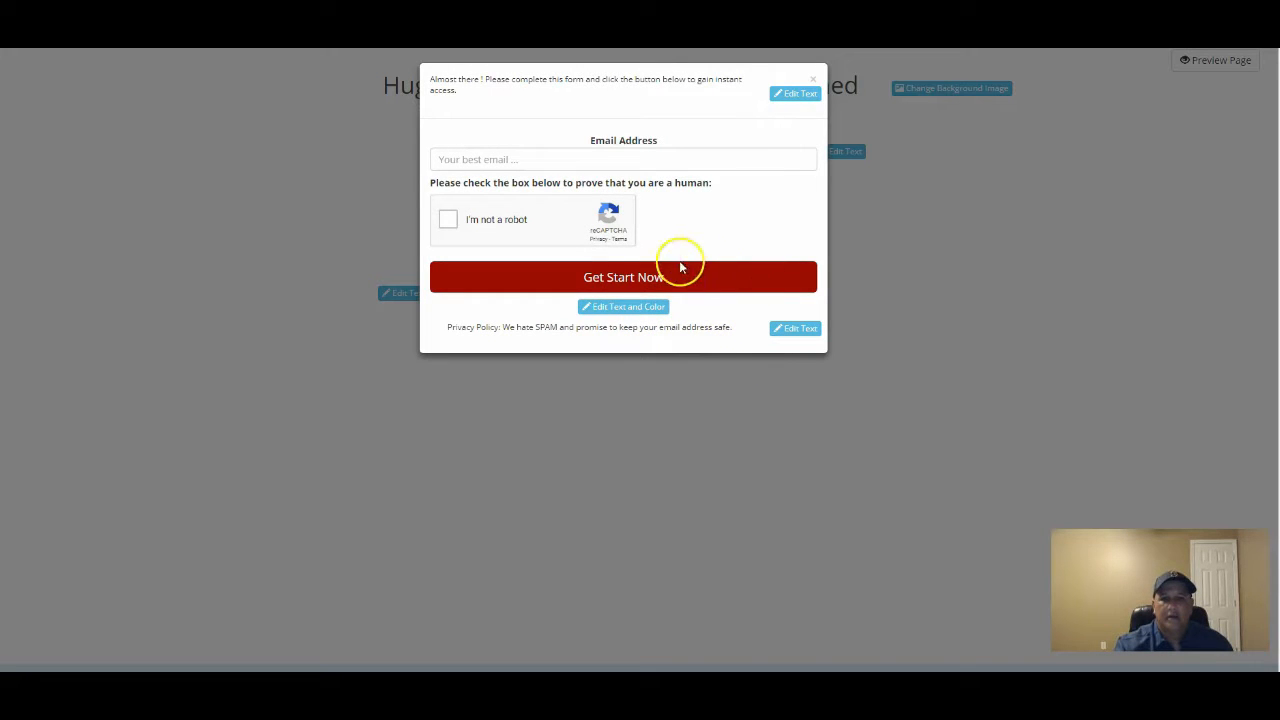
left_click(613, 313)
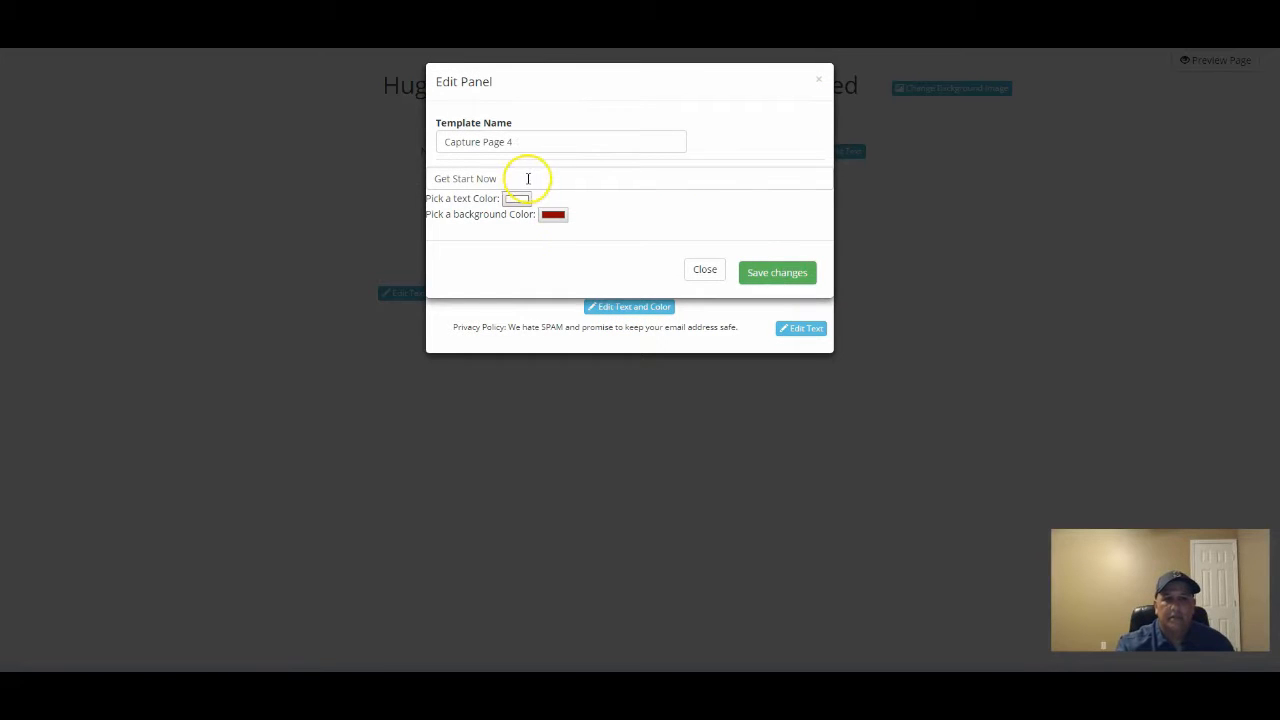
left_click(506, 179)
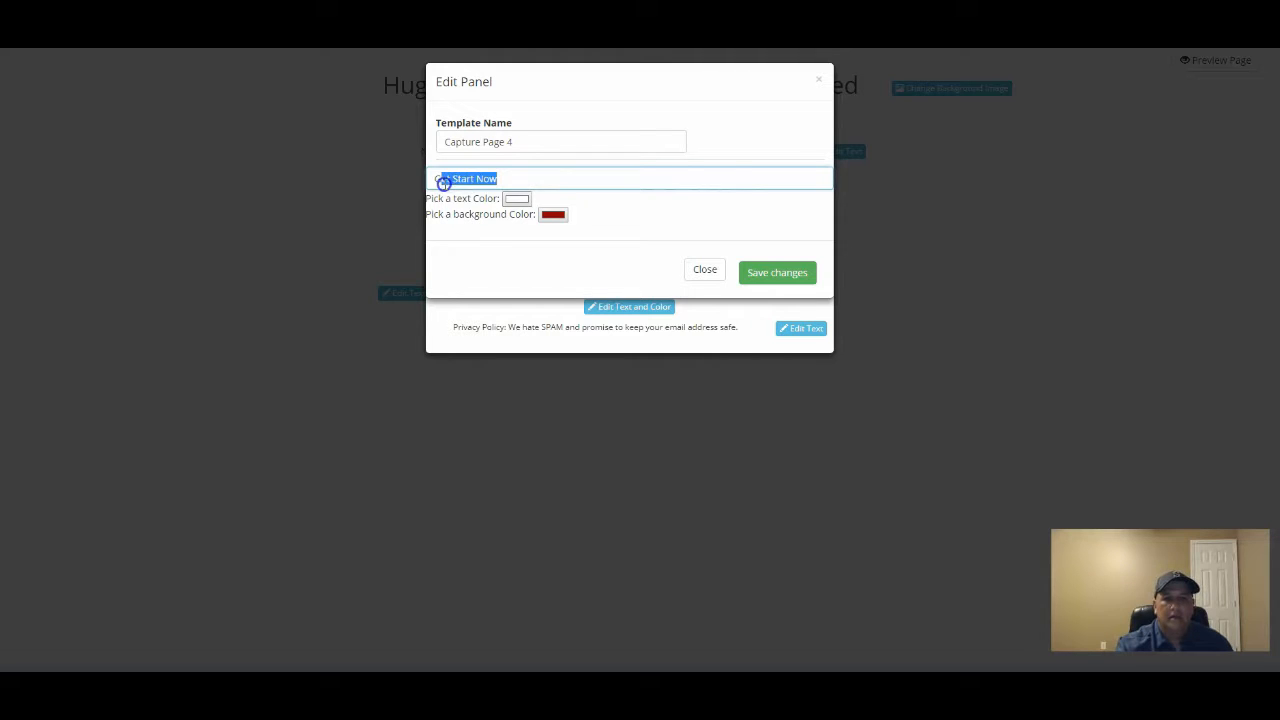
left_click(708, 269)
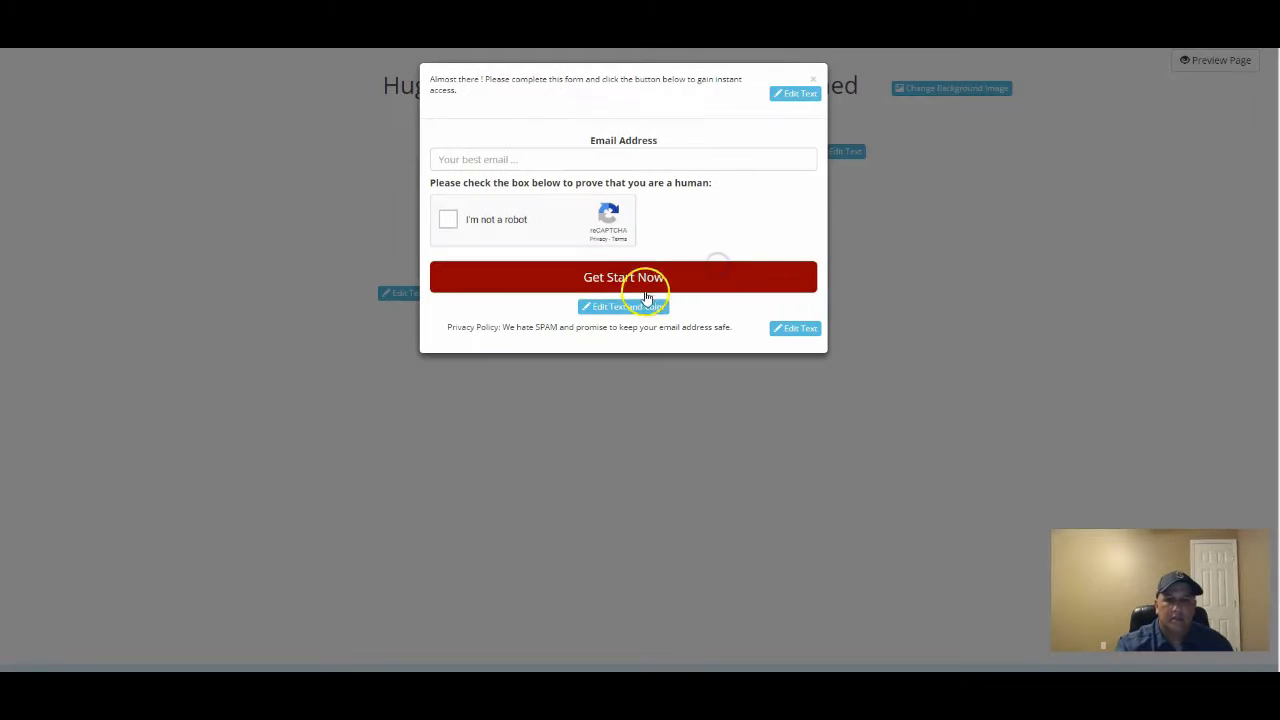
- Set the popup form's submit button text to "Download Your Ebook Now" and save the change
left_click(626, 306)
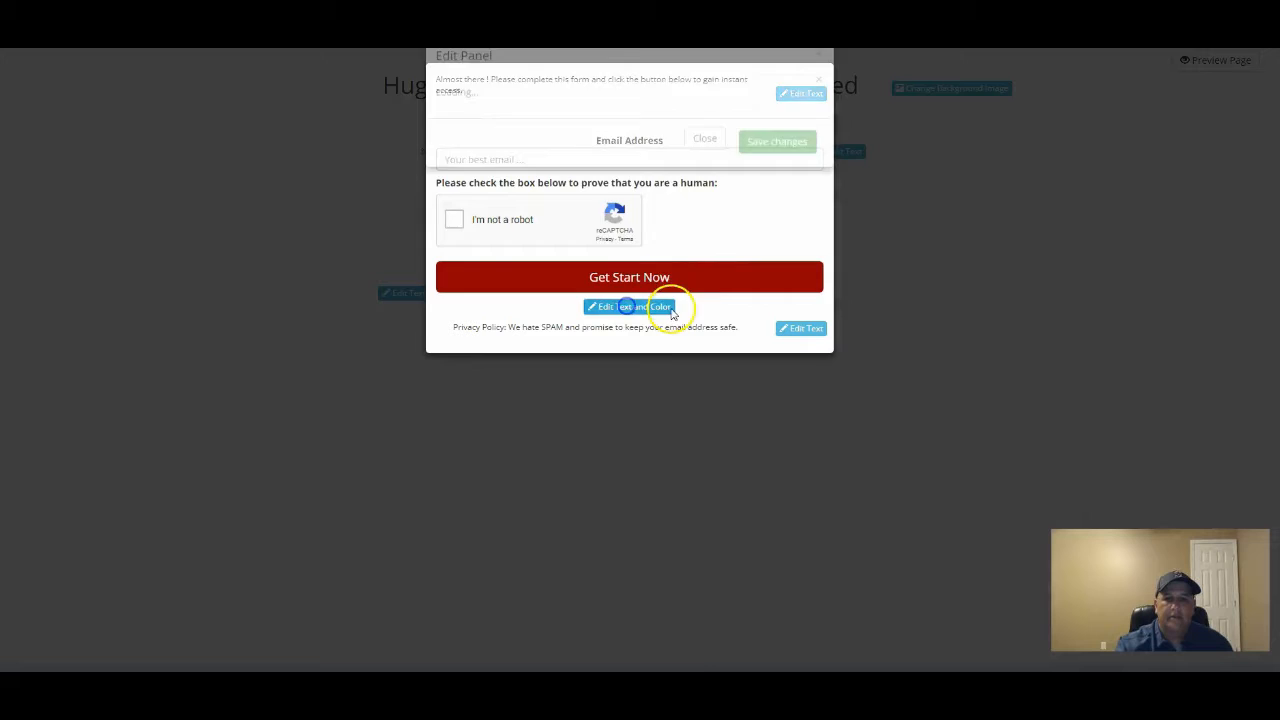
left_click_drag(495, 178, 403, 178)
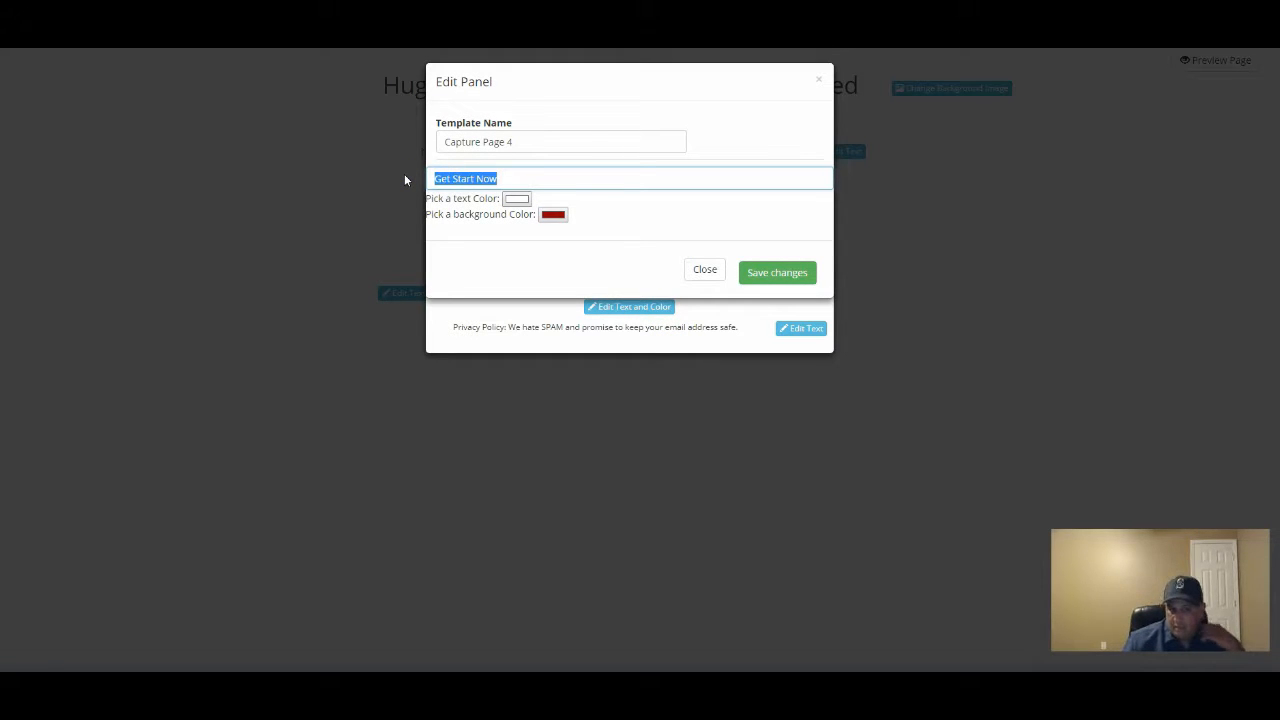
type("D")
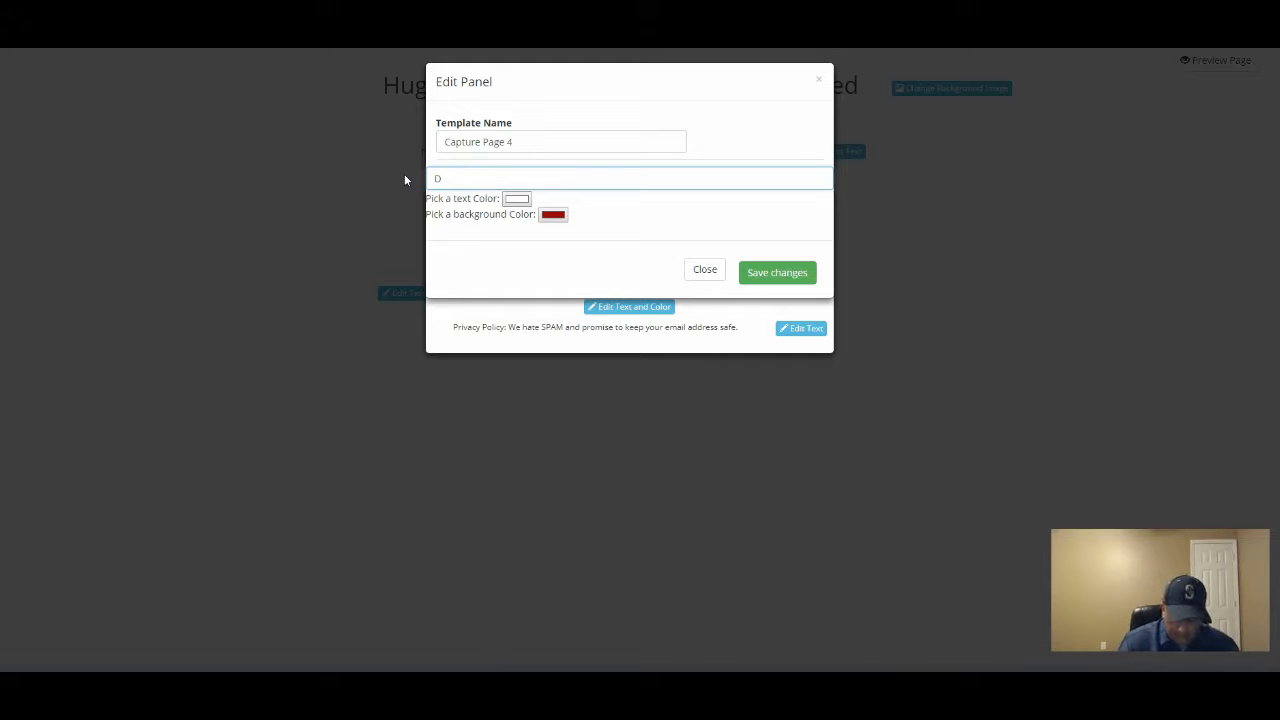
type("ownload")
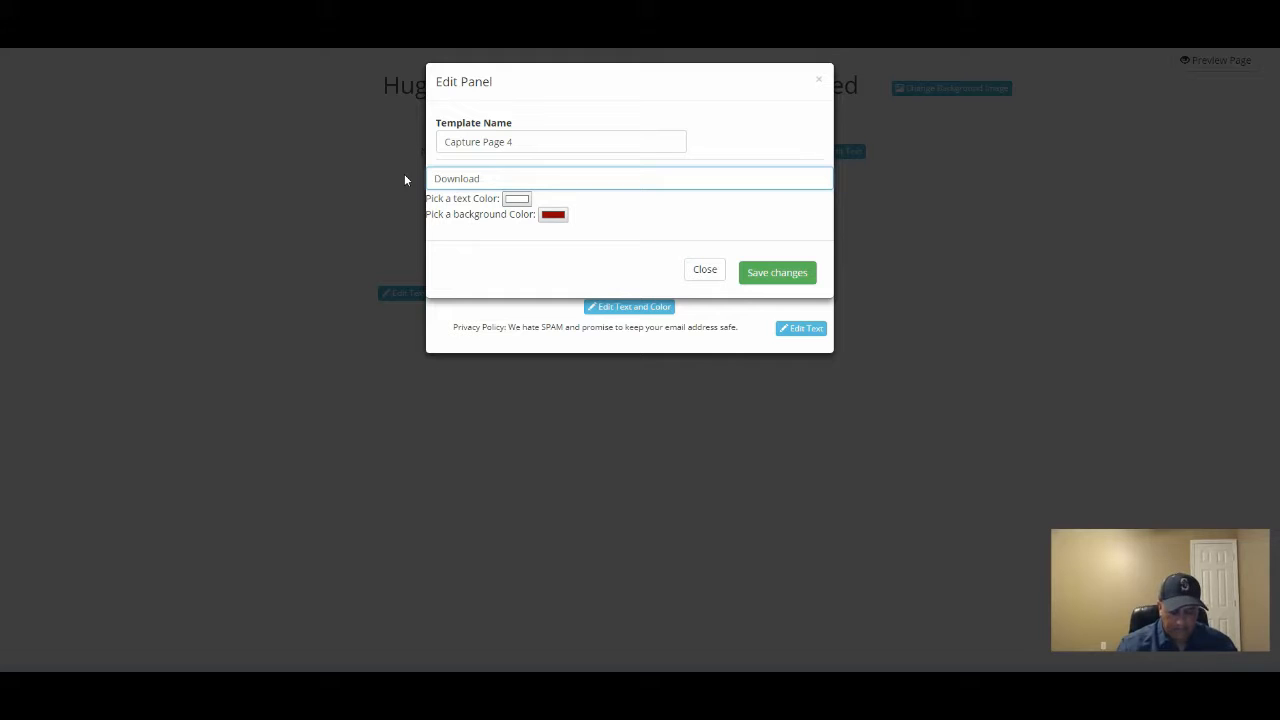
type("S")
key("BackSpace")
type("E")
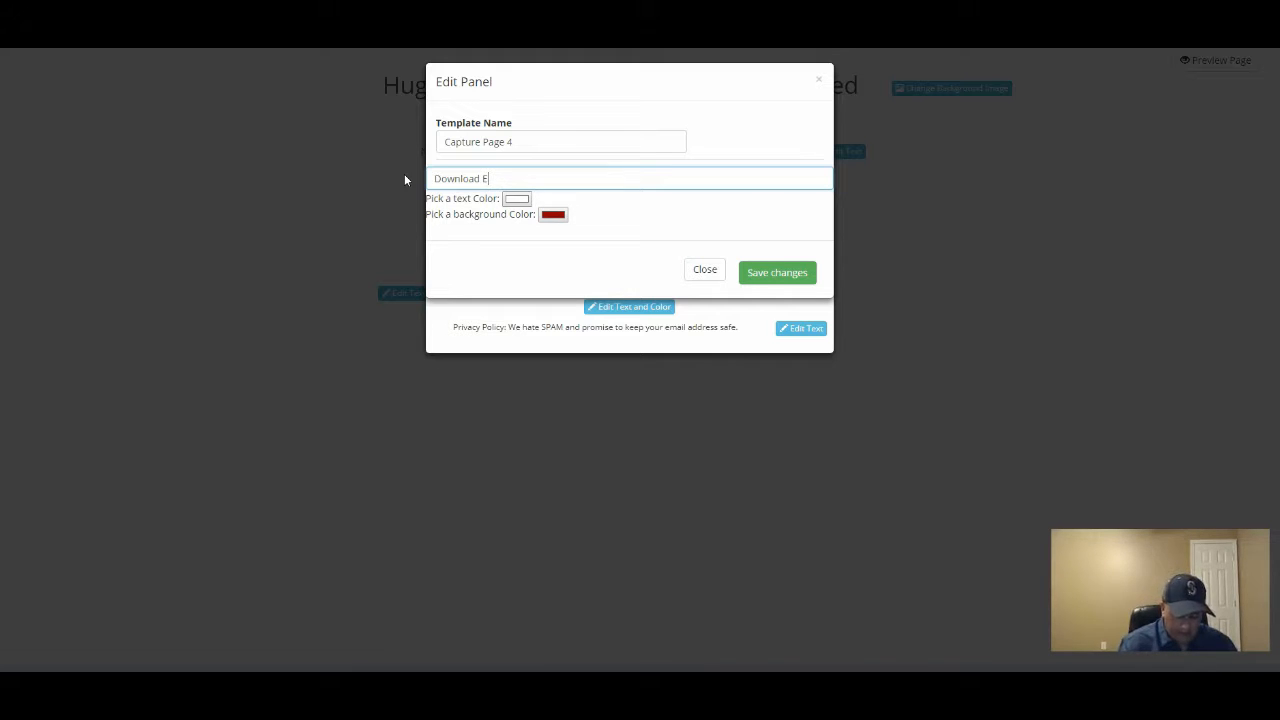
type("book Now")
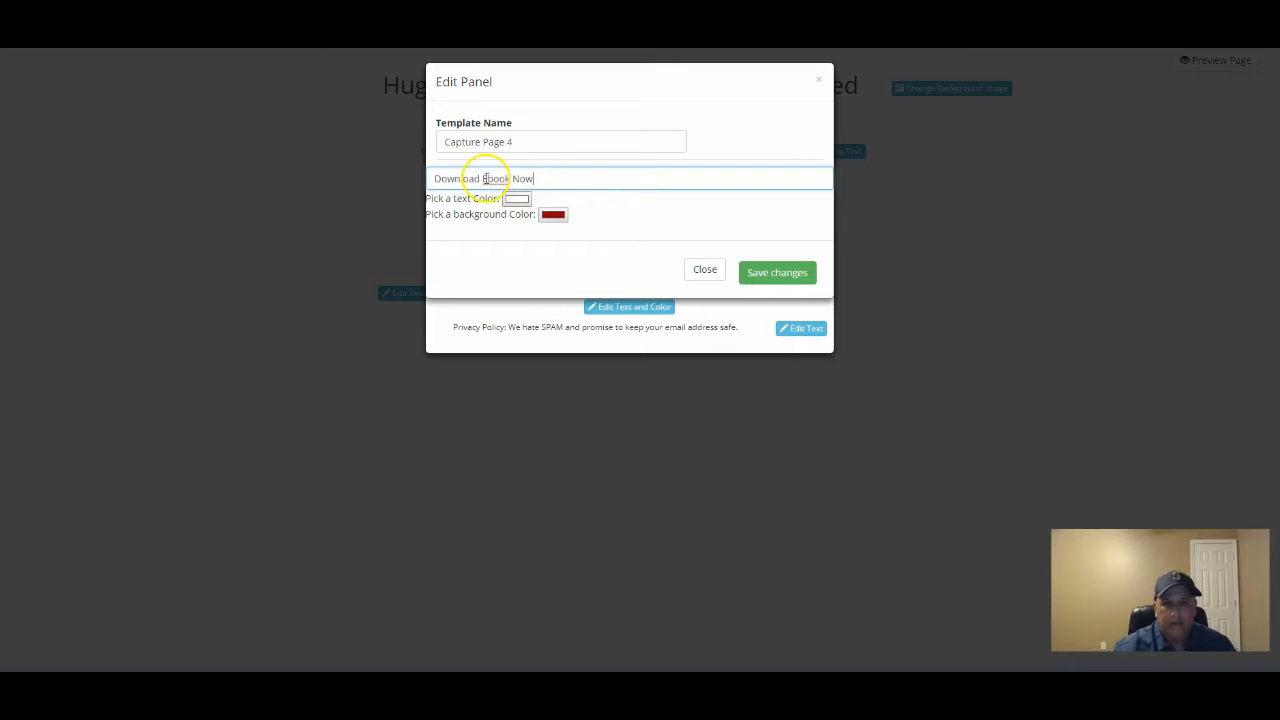
left_click(483, 178)
type("You")
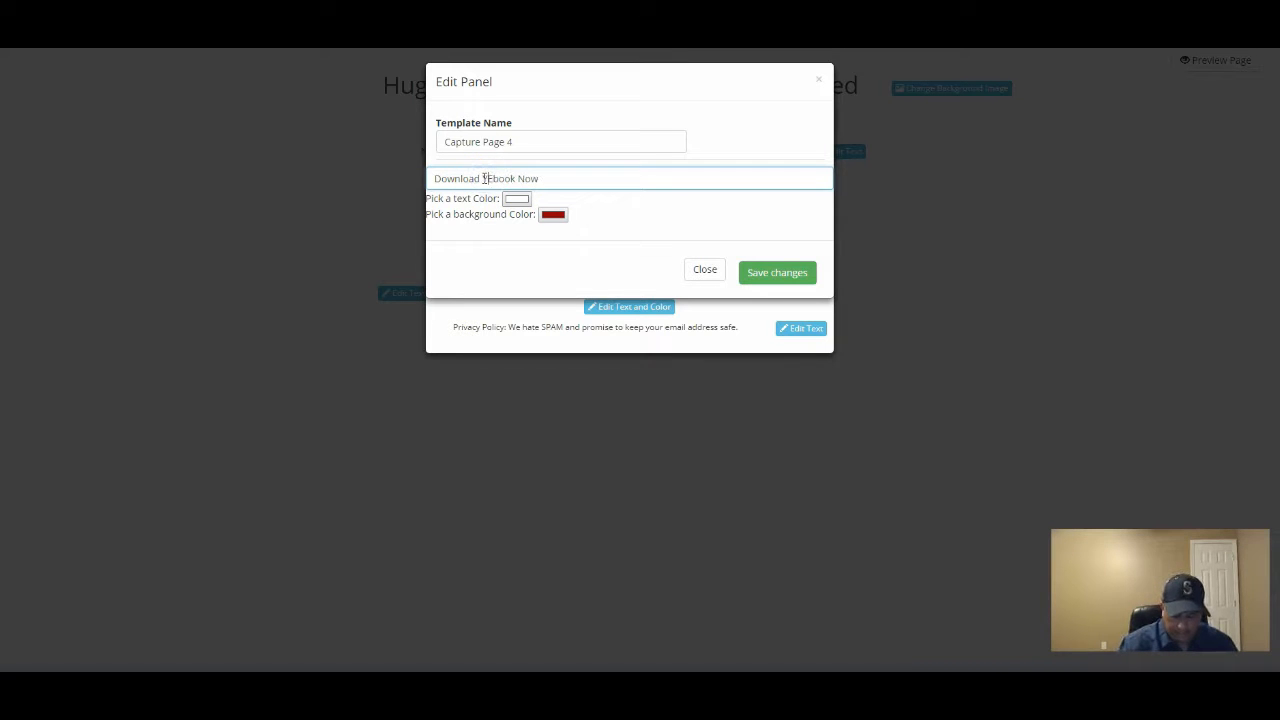
type("r")
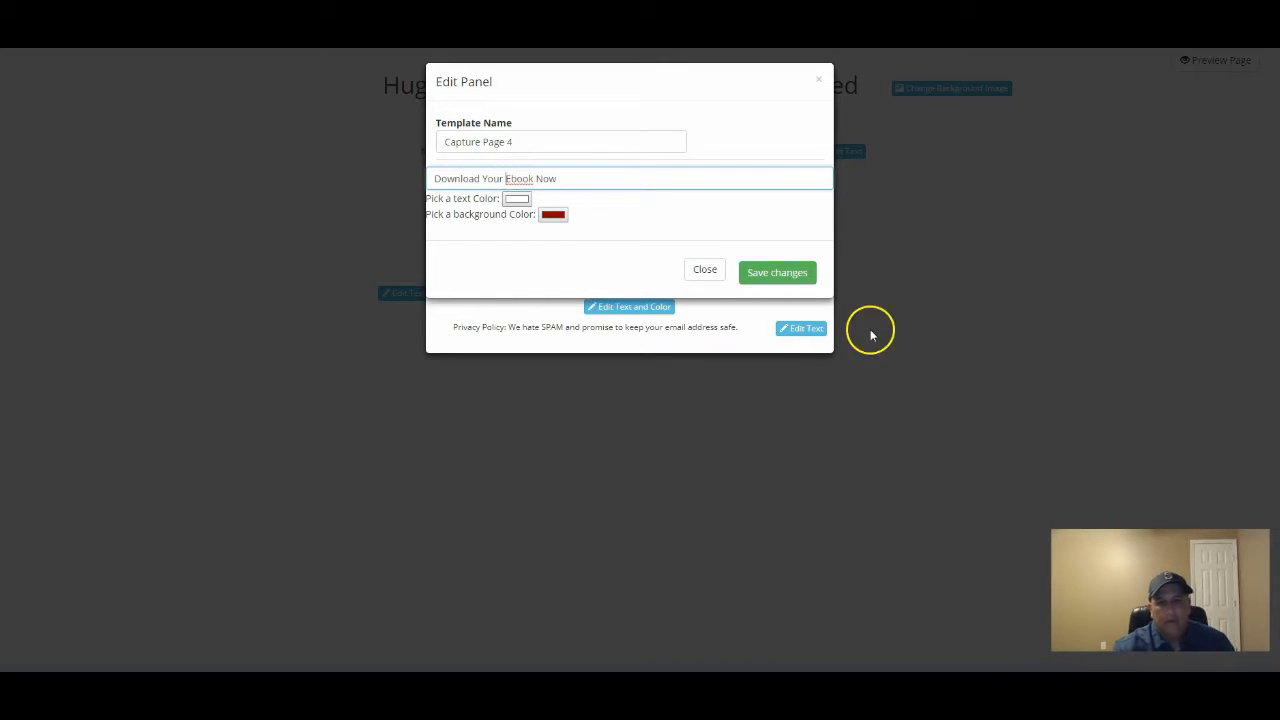
left_click(791, 278)
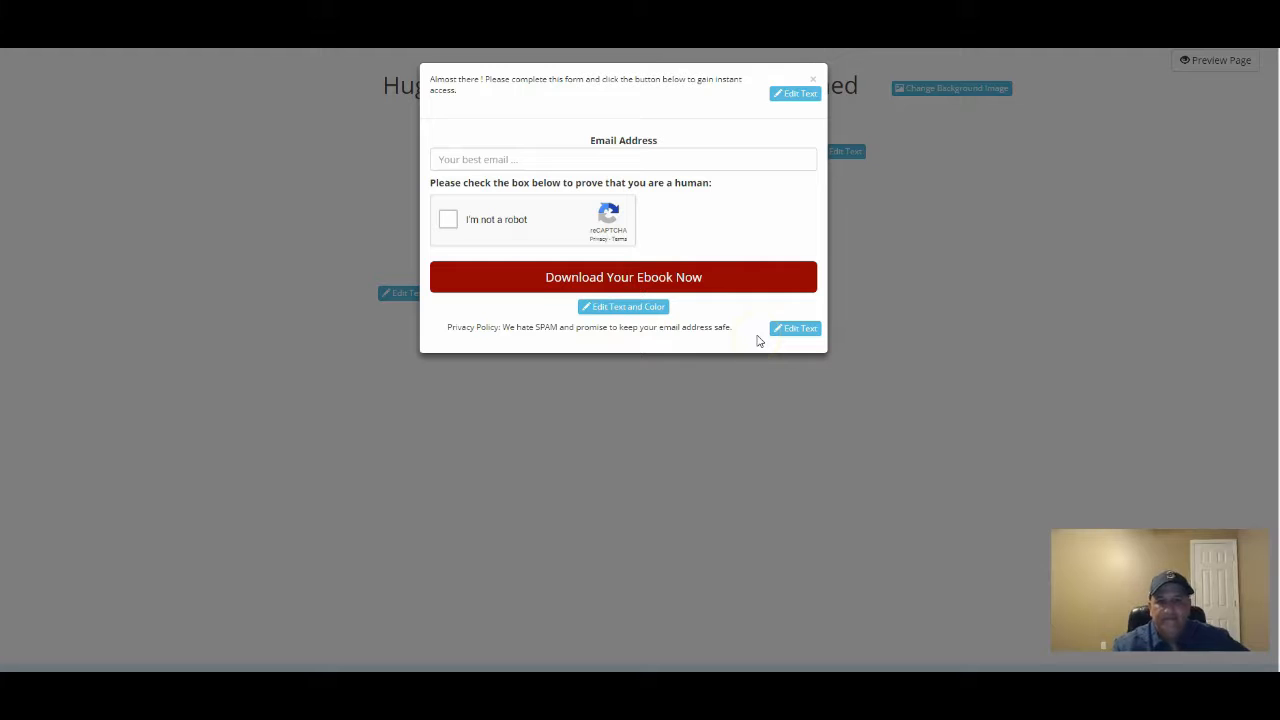
- Inspect the popup form's privacy policy text in its editor, and close the popup form without changing it
left_click(810, 336)
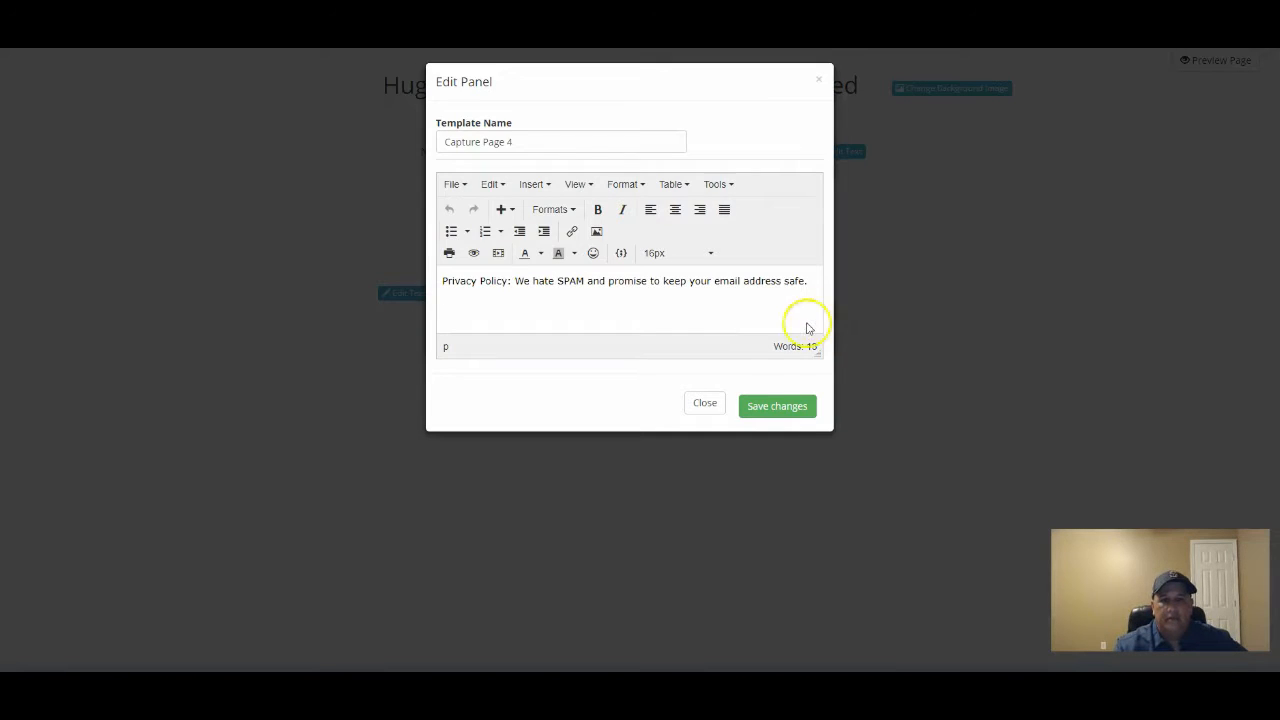
left_click(706, 403)
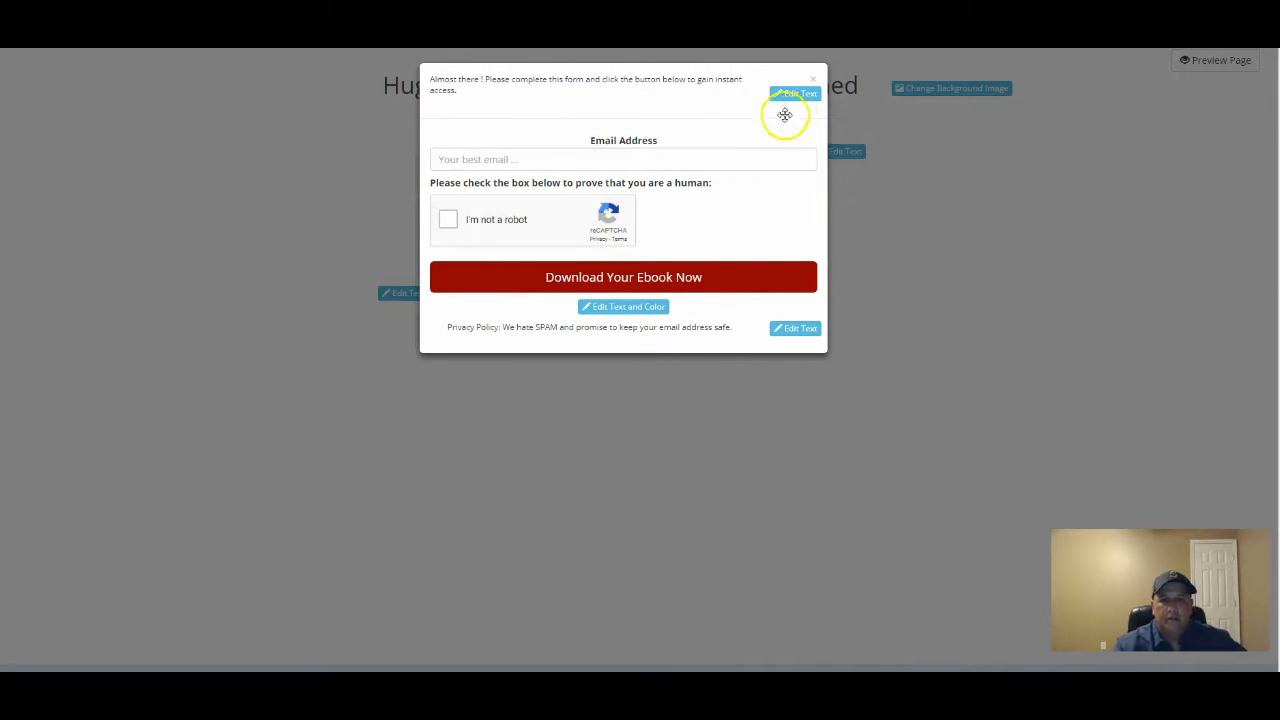
left_click(1032, 311)
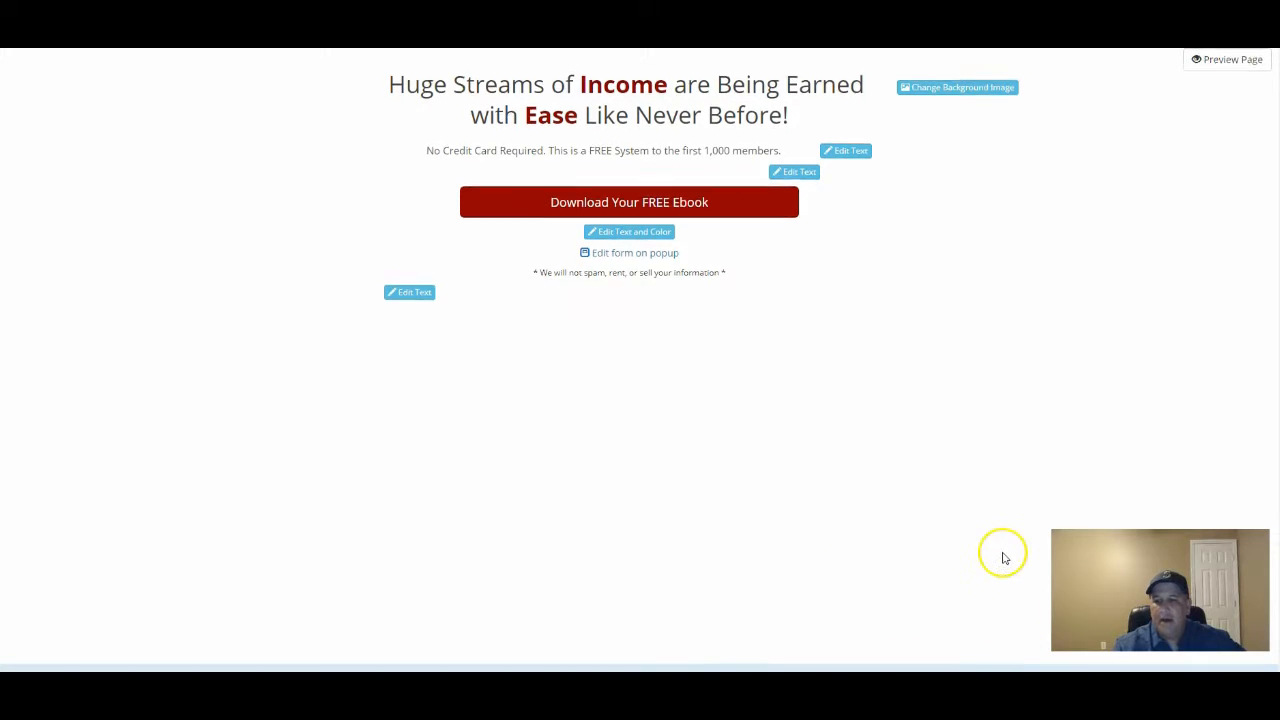
- Return to the My Campaigns list and open the Test campaign's edited opt-in page for viewing
scroll(1000, 550, "down", 1)
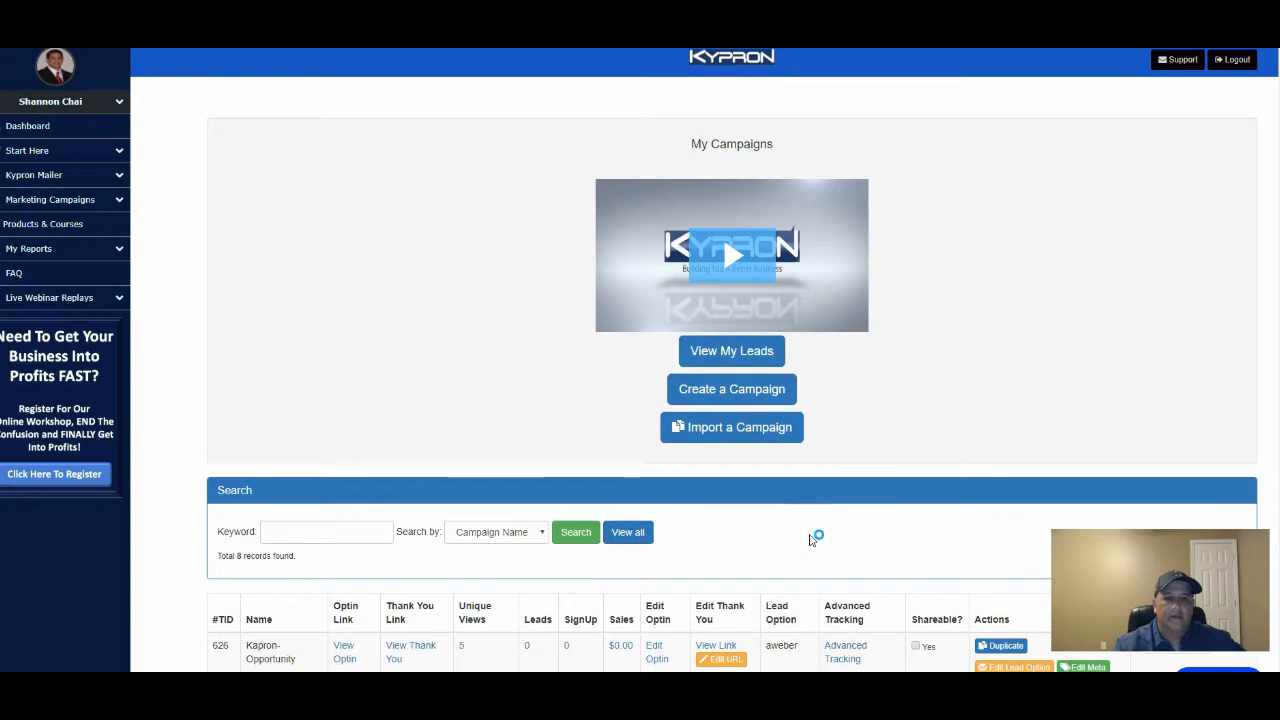
scroll(575, 525, "down", 3)
scroll(575, 525, "down", 3)
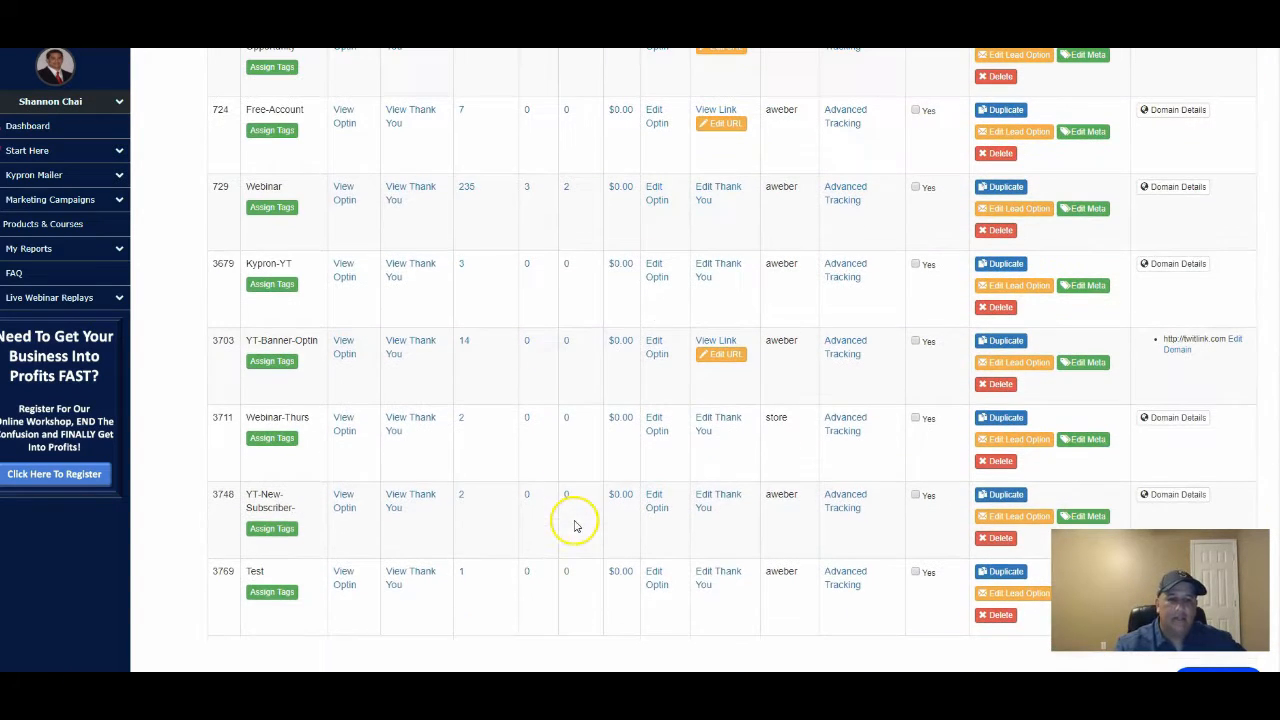
left_click(344, 584)
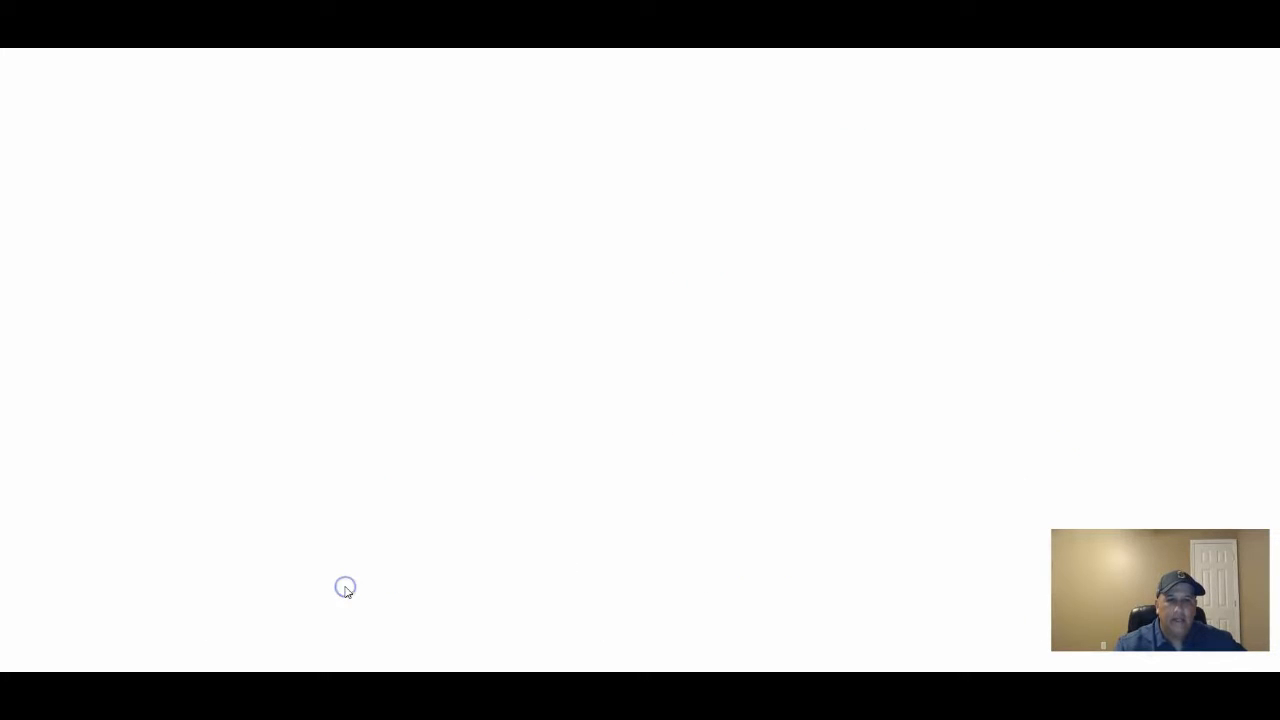